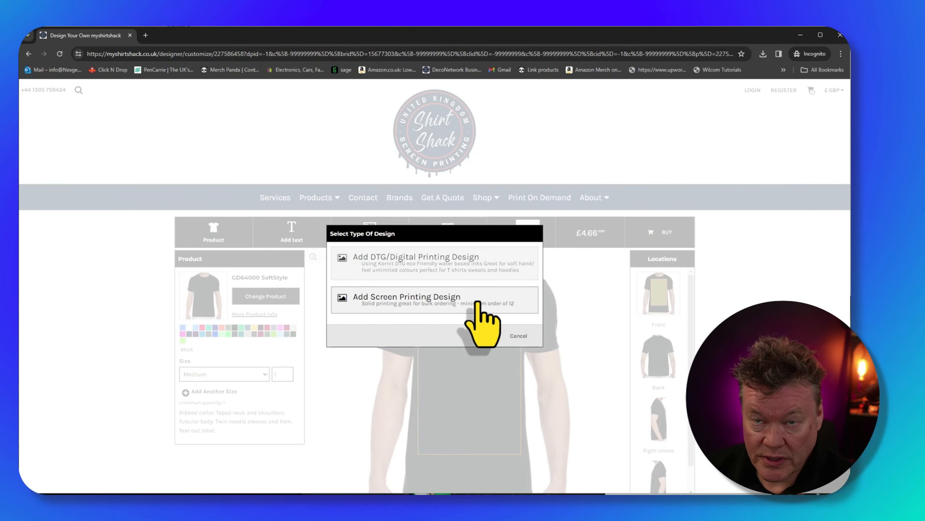
Start a DTG/Digital Printing design and try to upload 0_2 (2).webp from the tutorial graphics folder
{"action": "left_click", "coordinate": [451, 266]}
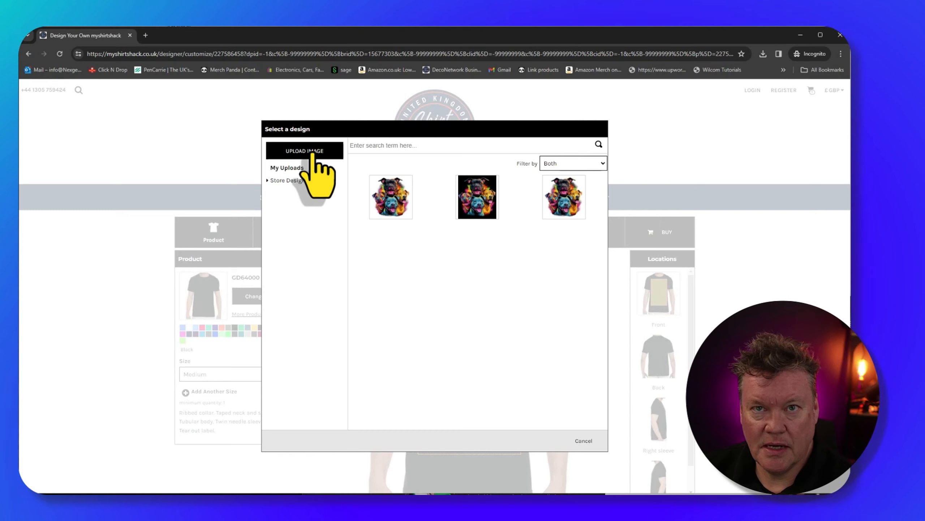
{"action": "left_click", "coordinate": [312, 154]}
{"action": "double_click", "coordinate": [180, 220]}
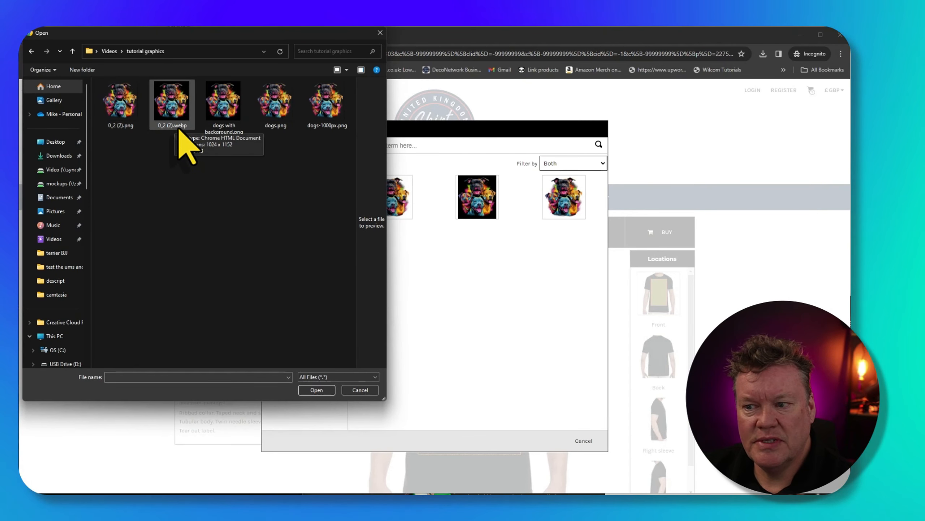
{"action": "double_click", "coordinate": [177, 112]}
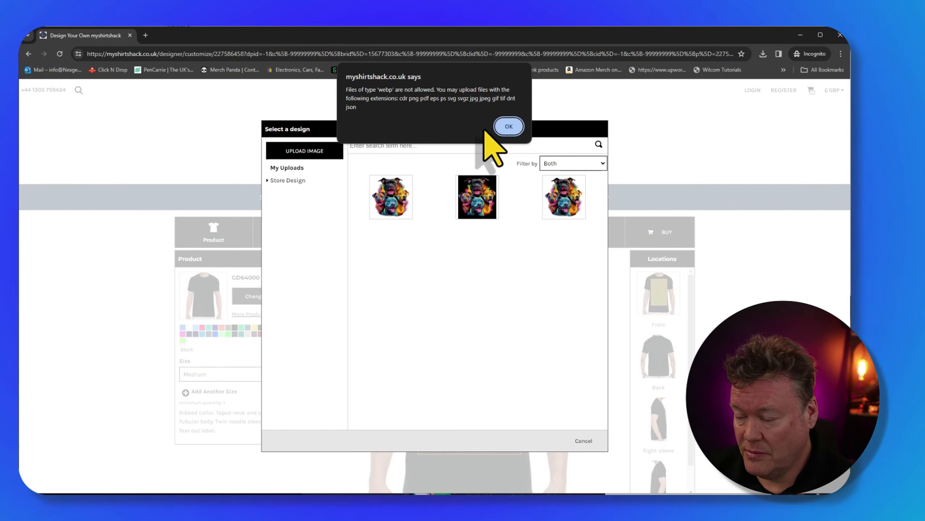
{"action": "left_click", "coordinate": [508, 126]}
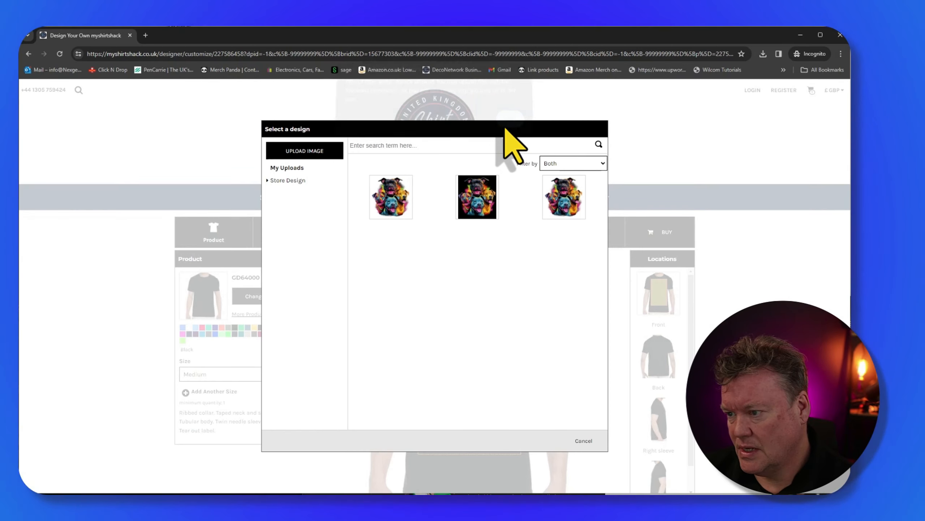
Upload dogs-1000px.png, place it on the shirt front, and declare ownership of the printing rights
{"action": "left_click", "coordinate": [308, 157]}
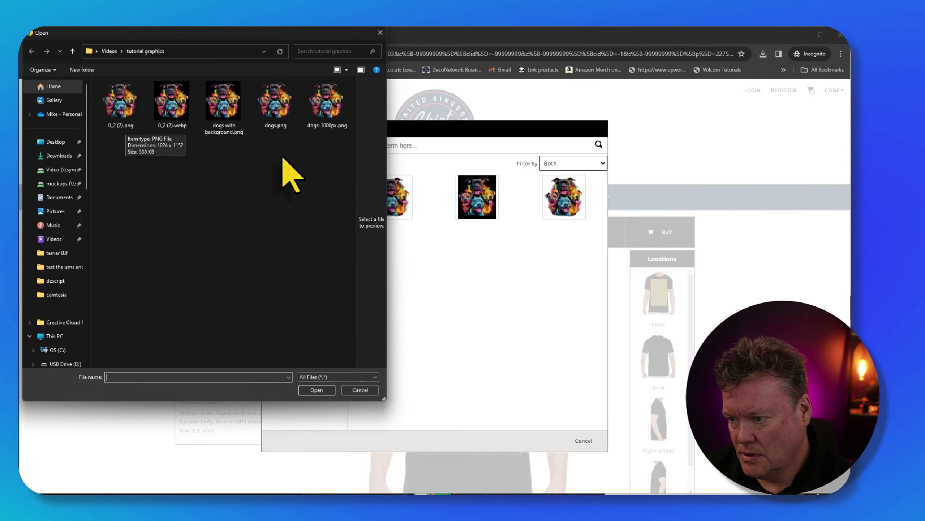
{"action": "double_click", "coordinate": [330, 101]}
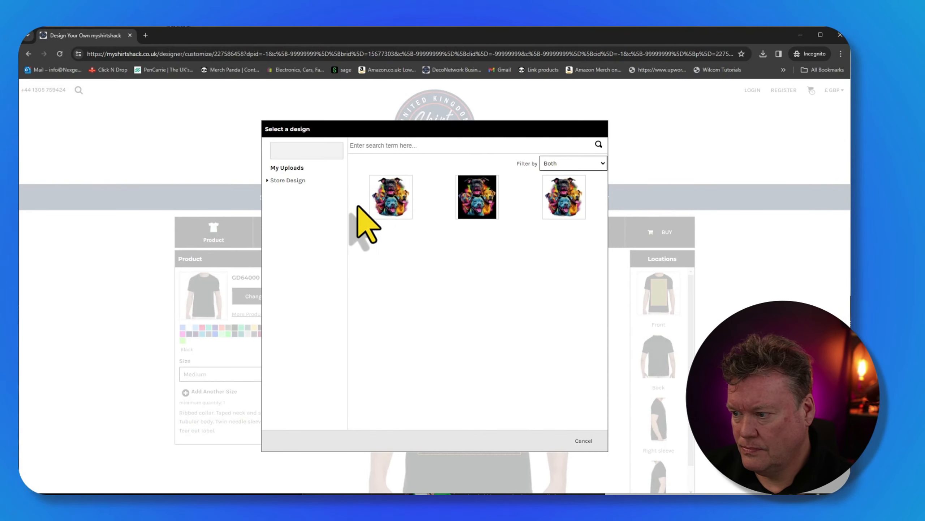
{"action": "left_click", "coordinate": [371, 203]}
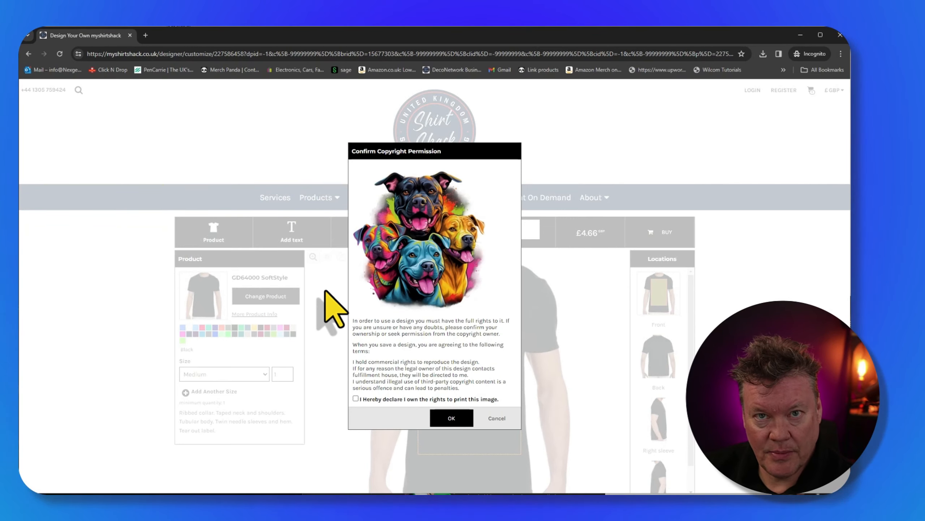
{"action": "left_click", "coordinate": [356, 398]}
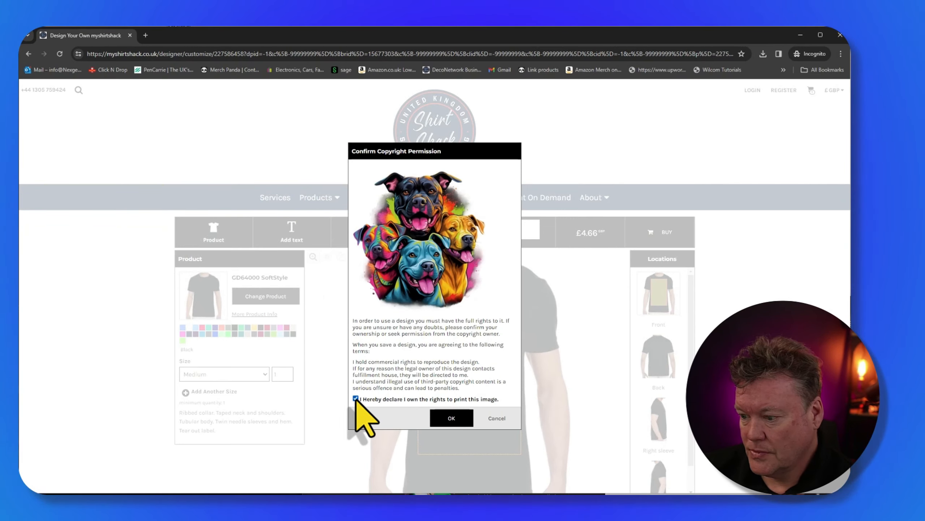
{"action": "left_click", "coordinate": [451, 417]}
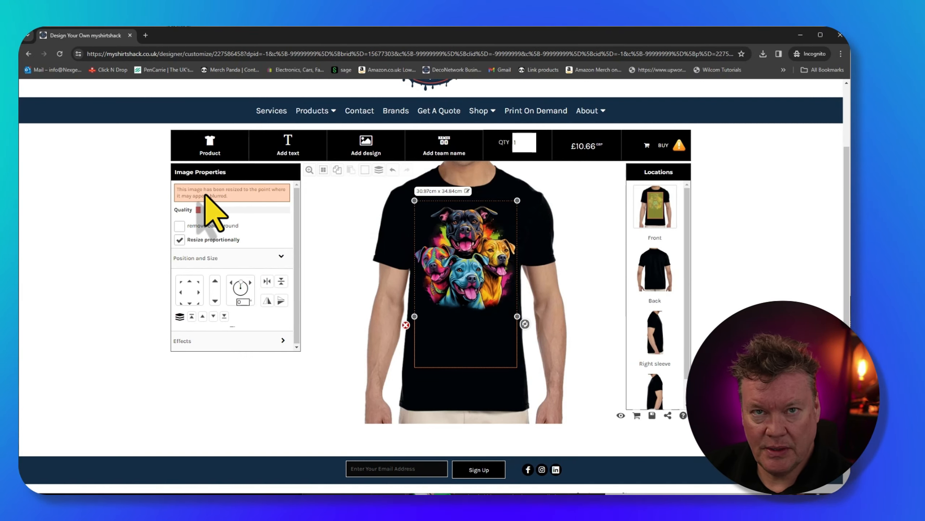
Shrink the dog design to about 8.7 × 9.8 cm on the chest, and enlarge it again across the print area's width
{"action": "mouse_move", "coordinate": [201, 214]}
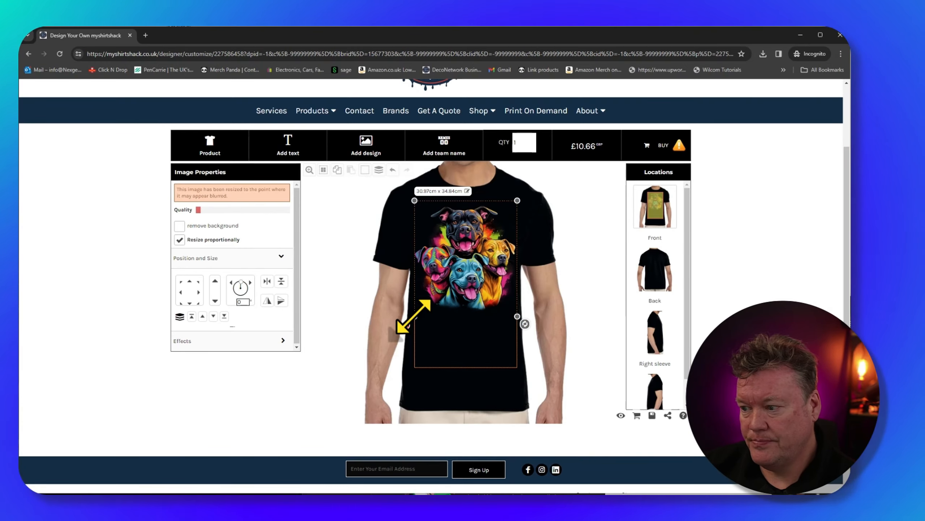
{"action": "left_click_drag", "start_coordinate": [413, 316], "coordinate": [473, 251]}
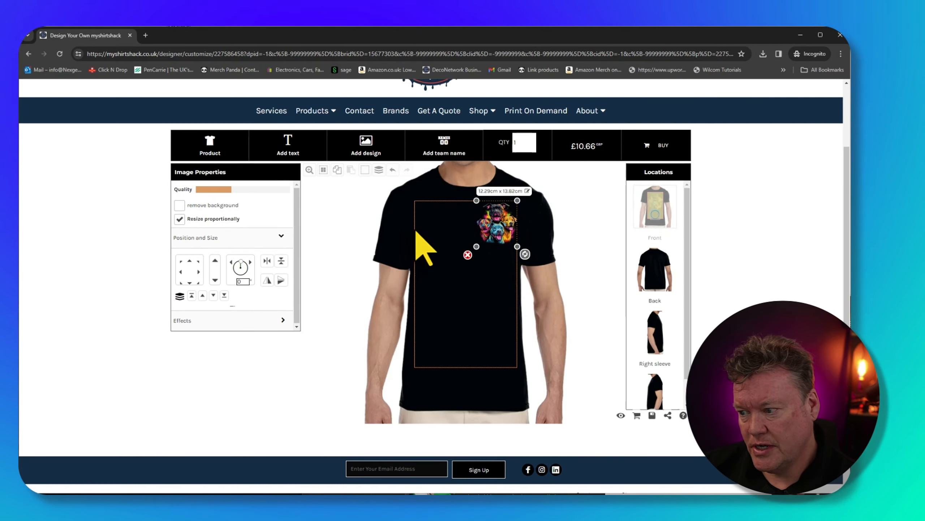
{"action": "left_click_drag", "start_coordinate": [477, 247], "coordinate": [489, 233]}
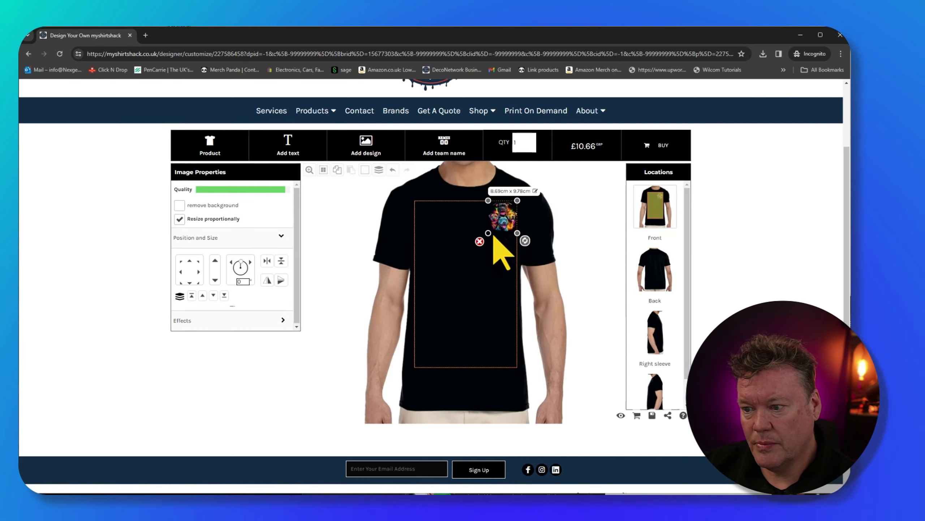
{"action": "left_click", "coordinate": [479, 317]}
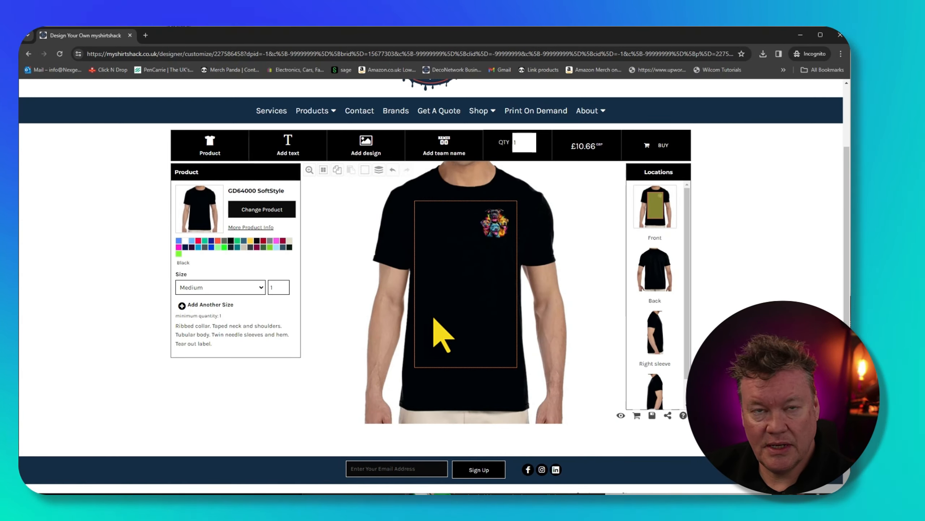
{"action": "left_click", "coordinate": [492, 223]}
{"action": "left_click_drag", "start_coordinate": [474, 244], "coordinate": [413, 311]}
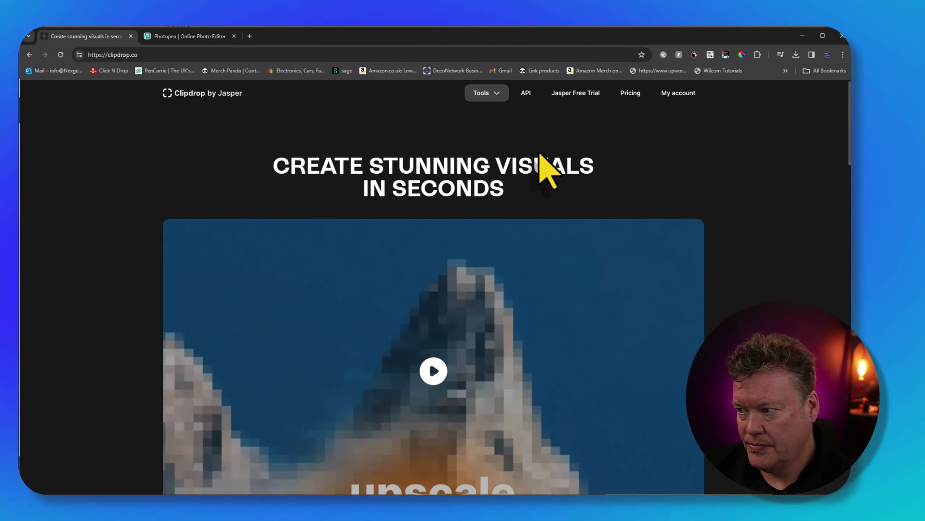
In Clipdrop's Image Upscaler, load dogs-1000px.png from the tutorial graphics folder and upscale it x4 in Smooth mode
{"action": "left_click", "coordinate": [490, 96]}
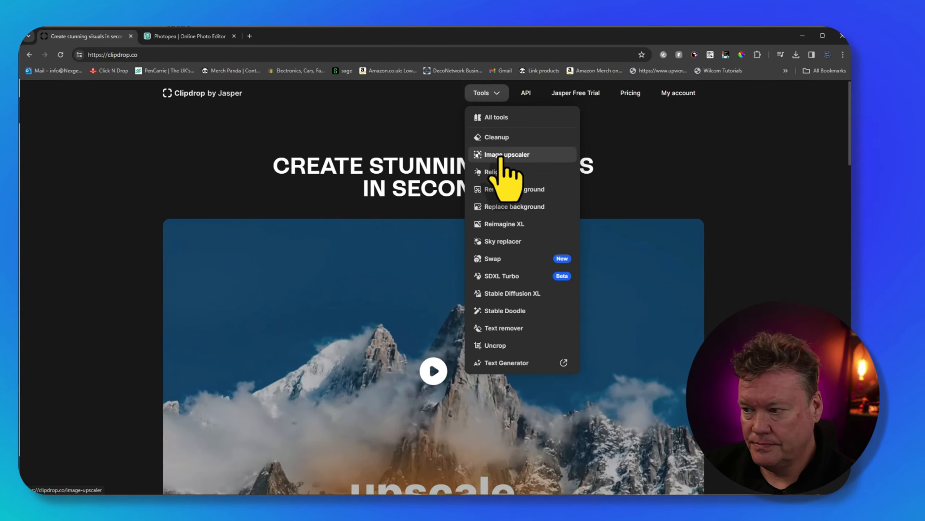
{"action": "left_click", "coordinate": [502, 156]}
{"action": "left_click", "coordinate": [430, 385]}
{"action": "left_click", "coordinate": [55, 240]}
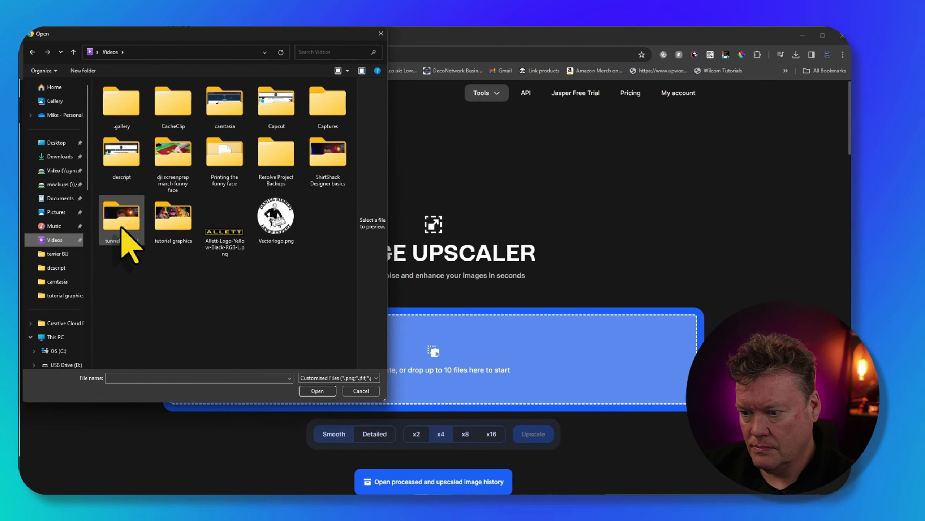
{"action": "double_click", "coordinate": [168, 224]}
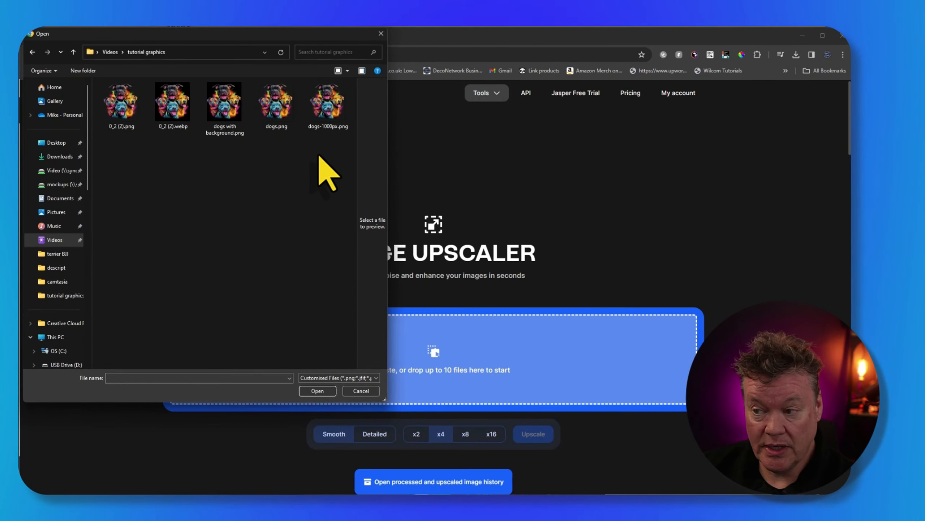
{"action": "double_click", "coordinate": [328, 101]}
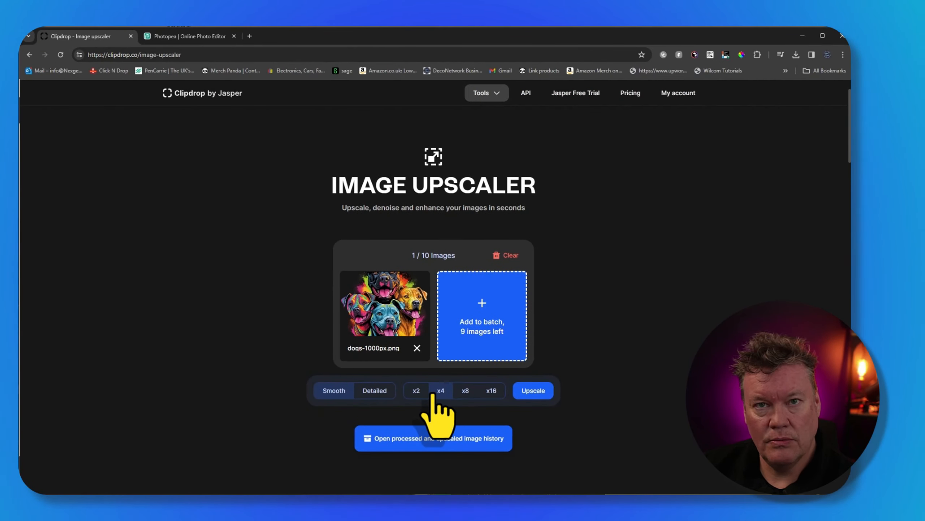
{"action": "left_click", "coordinate": [523, 392]}
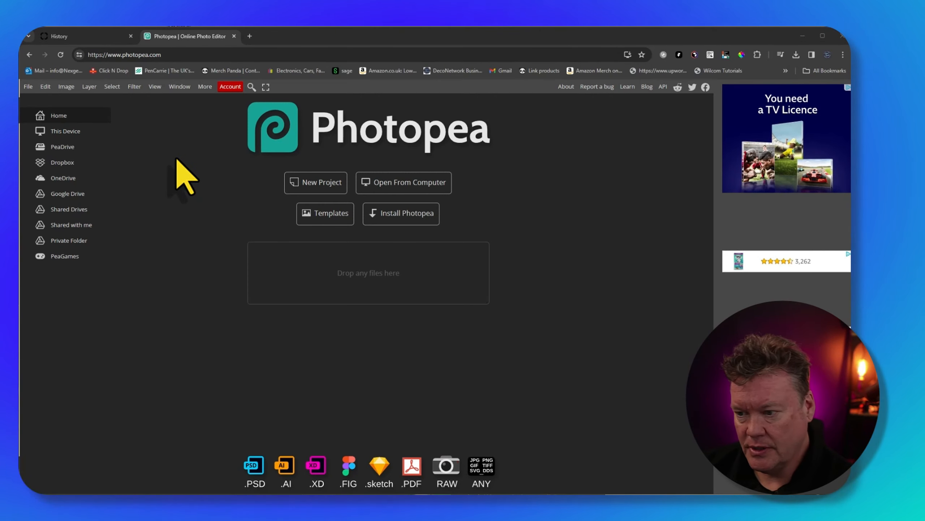
In Photopea, open dogs-1000px.png from the tutorial graphics folder
{"action": "left_click", "coordinate": [31, 89]}
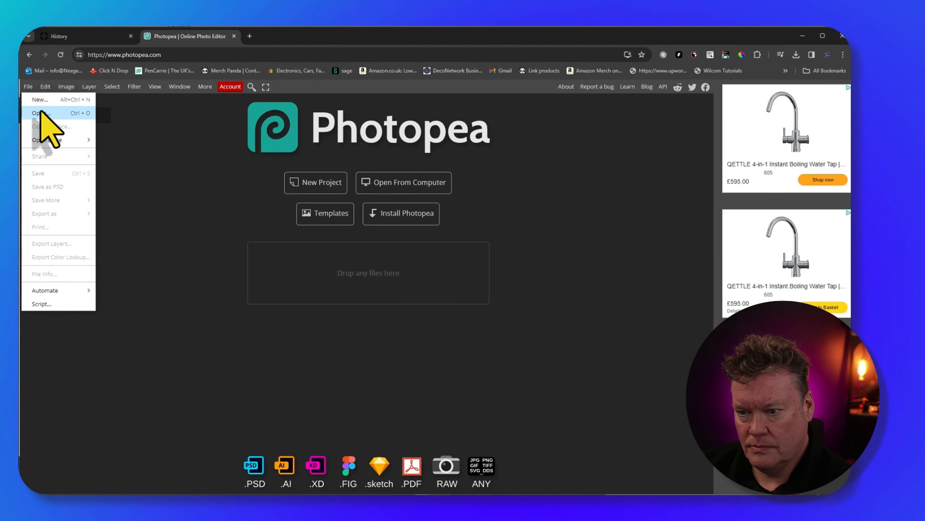
{"action": "left_click", "coordinate": [41, 113]}
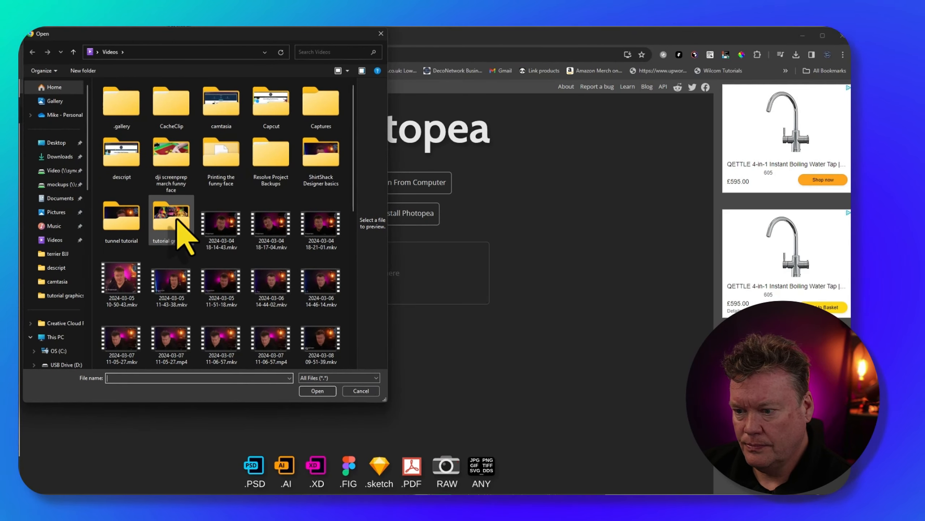
{"action": "double_click", "coordinate": [178, 230]}
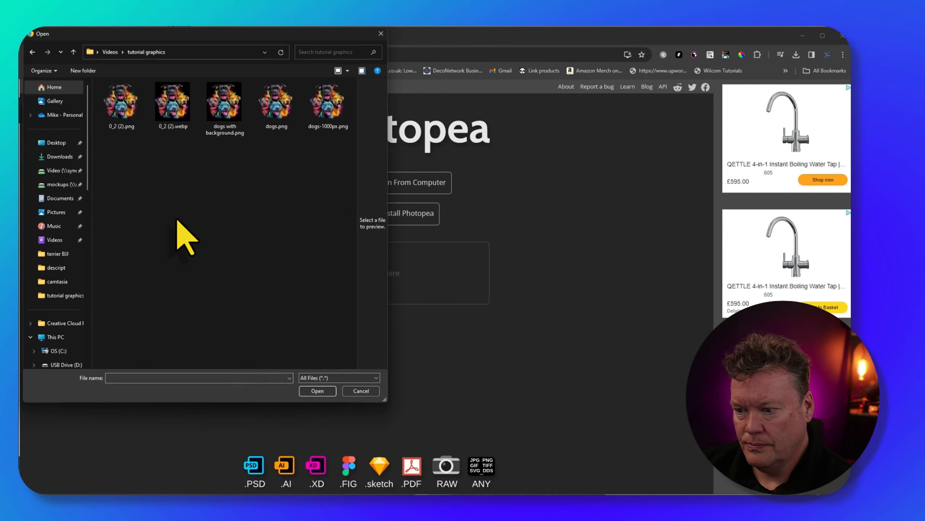
{"action": "double_click", "coordinate": [328, 110]}
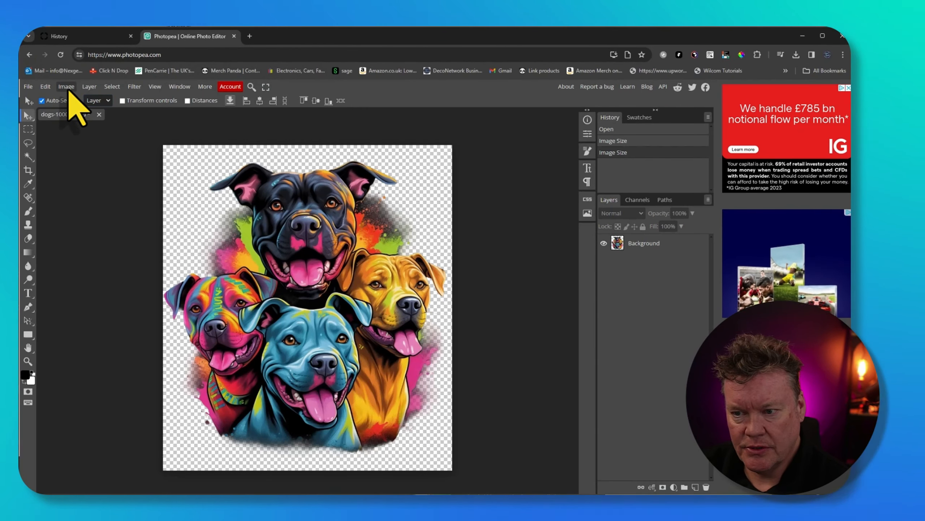
Resize the dog image to 300 mm wide at 250 DPI with Bilinear resampling
{"action": "left_click", "coordinate": [66, 87]}
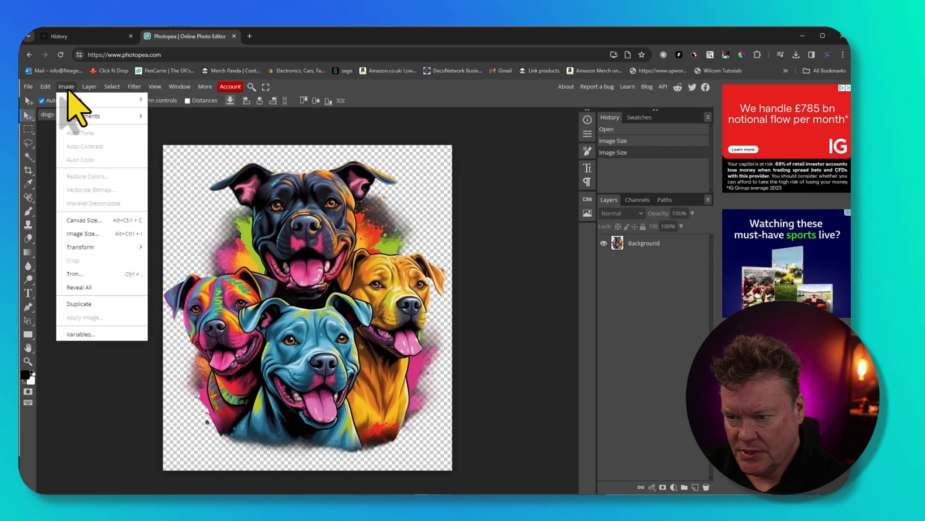
{"action": "left_click", "coordinate": [87, 233]}
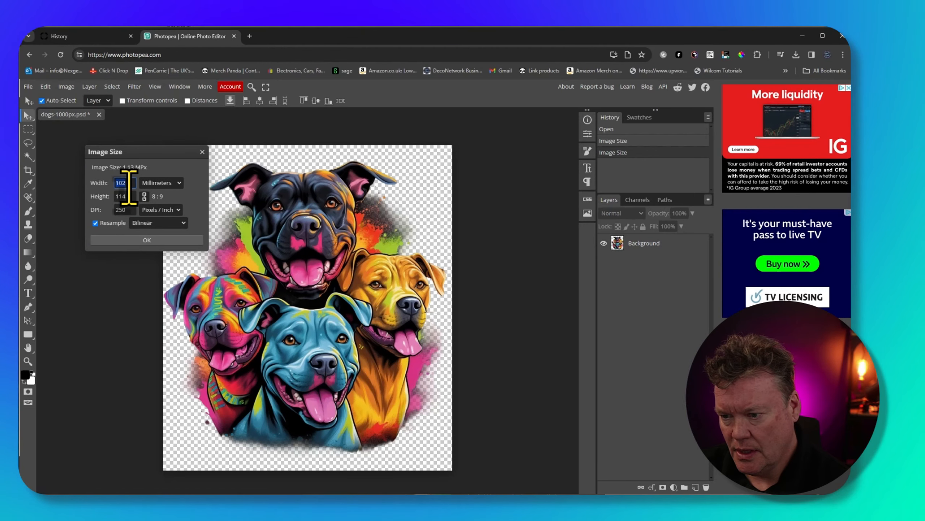
{"action": "type", "text": "300"}
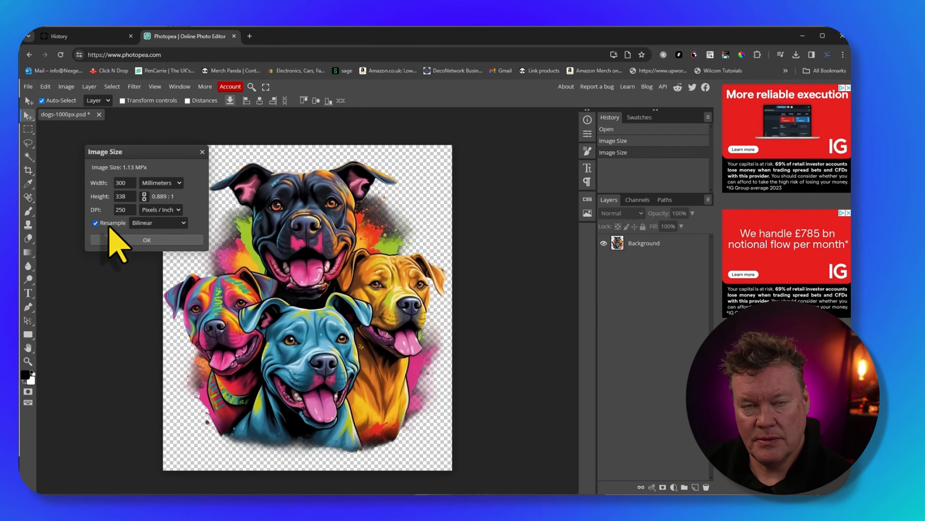
{"action": "left_click", "coordinate": [127, 210]}
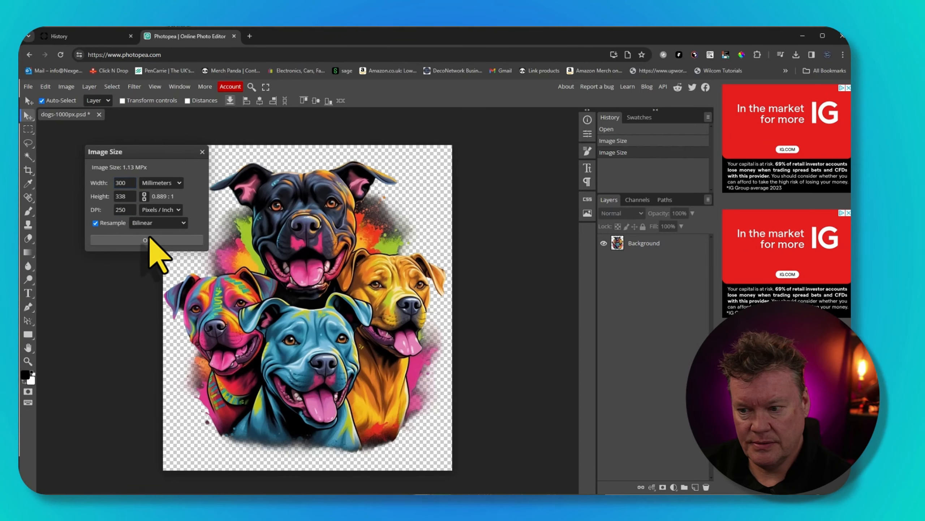
{"action": "left_click", "coordinate": [146, 240]}
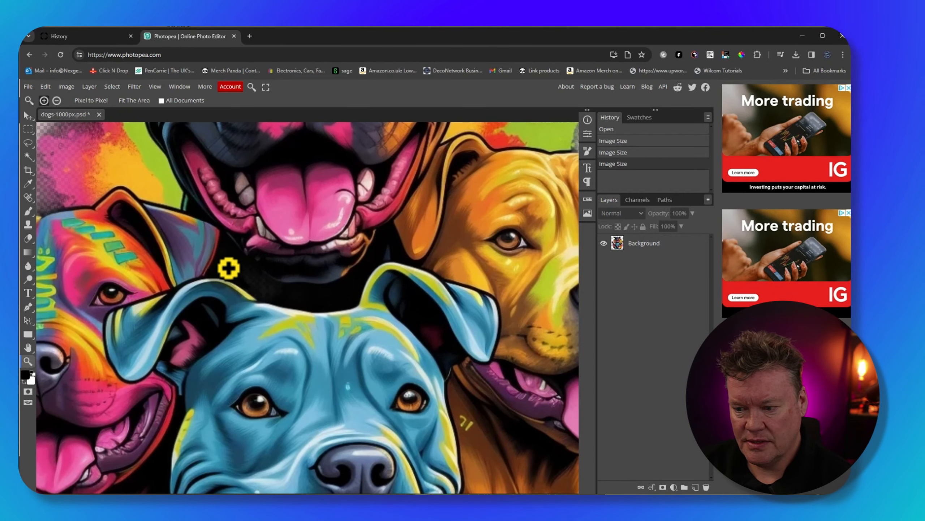
Export the resized dog image as a PNG named dogs-250px.png into the tutorial graphics folder
{"action": "left_click", "coordinate": [256, 243], "text": "alt"}
{"action": "left_click", "coordinate": [278, 239], "text": "alt"}
{"action": "left_click", "coordinate": [277, 239], "text": "alt"}
{"action": "left_click", "coordinate": [277, 236], "text": "alt"}
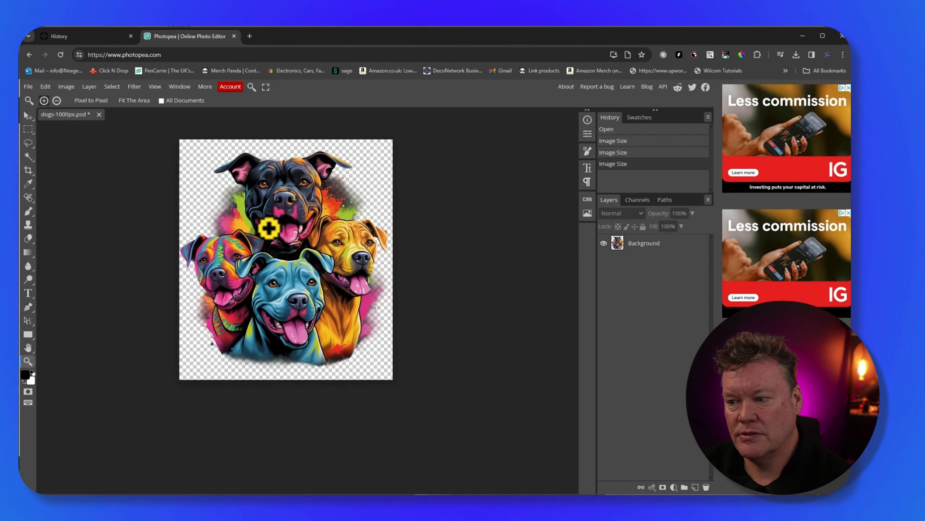
{"action": "scroll", "coordinate": [276, 238], "scroll_direction": "up", "scroll_amount": 1}
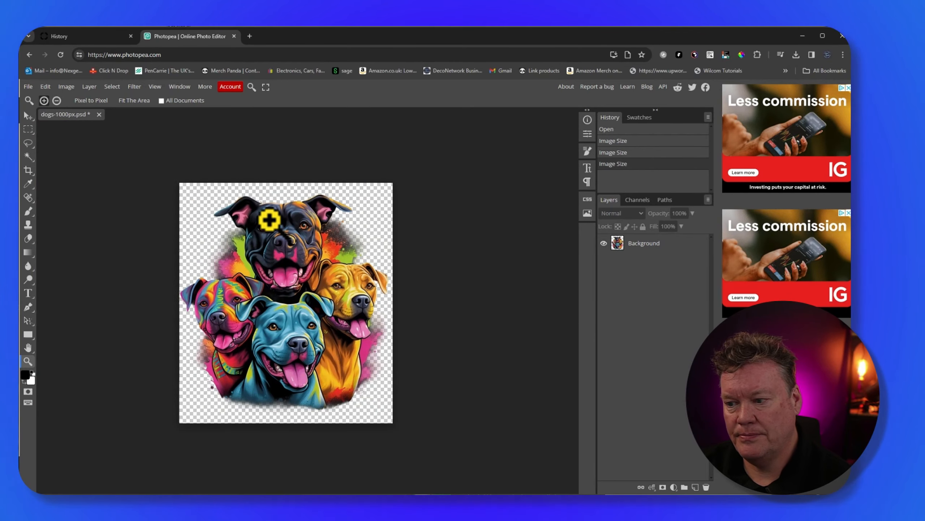
{"action": "left_click", "coordinate": [28, 87]}
{"action": "mouse_move", "coordinate": [55, 215]}
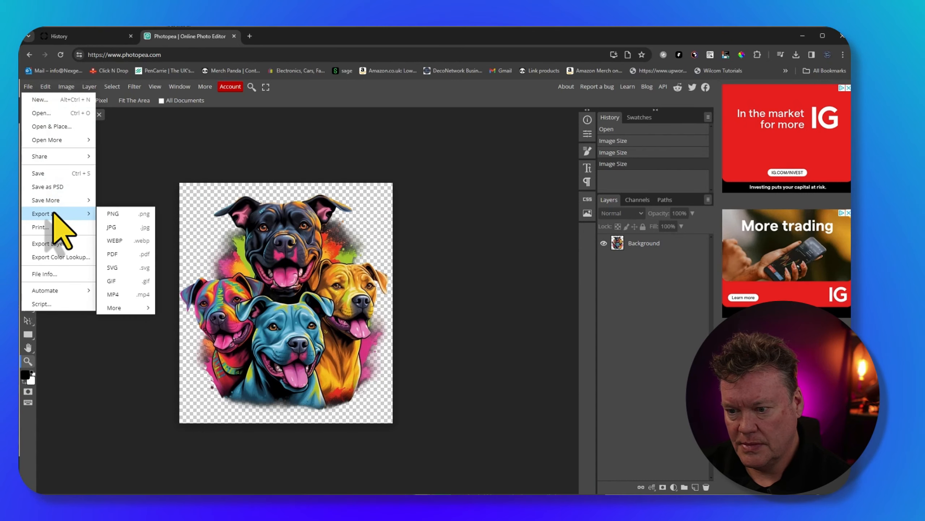
{"action": "left_click", "coordinate": [109, 214]}
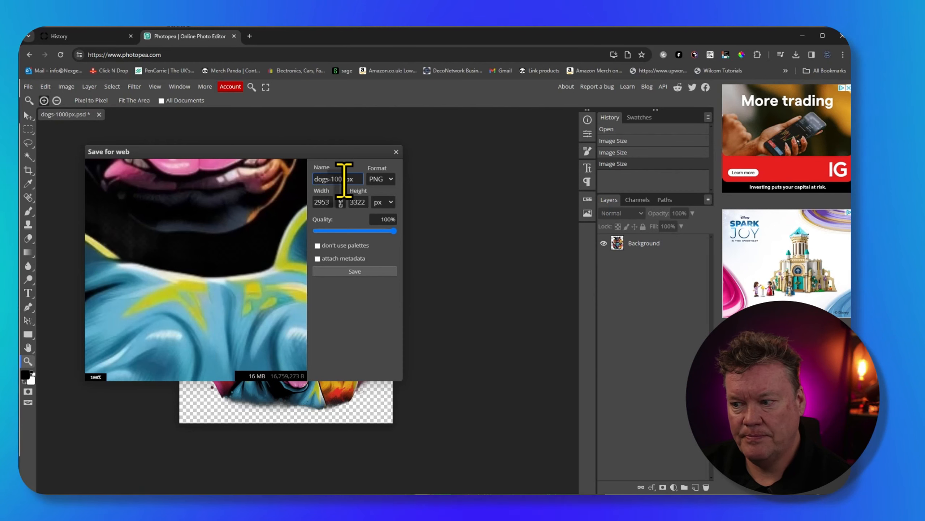
{"action": "left_click_drag", "start_coordinate": [344, 180], "coordinate": [332, 179]}
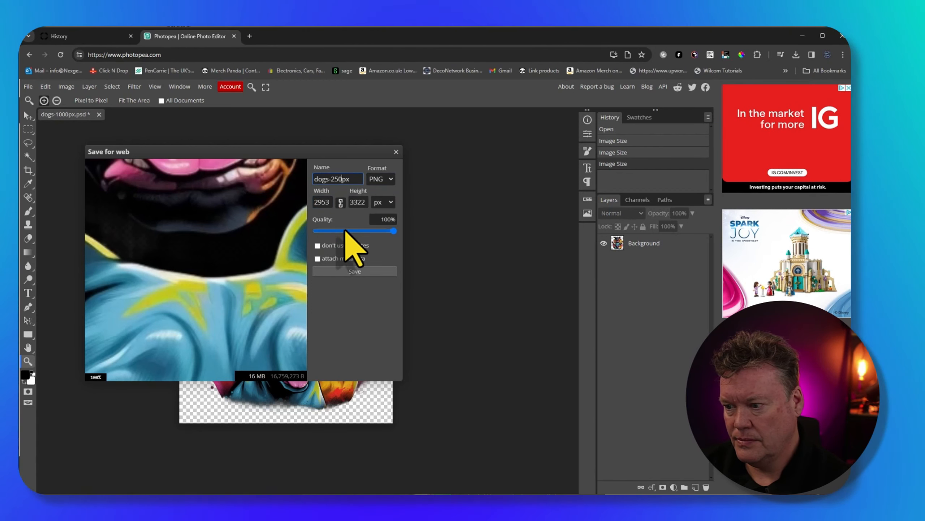
{"action": "left_click", "coordinate": [343, 272]}
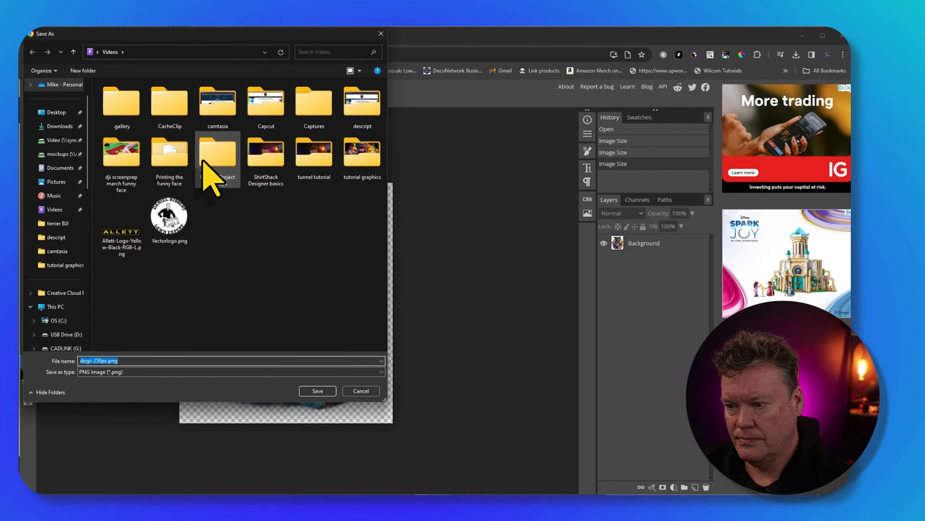
{"action": "double_click", "coordinate": [351, 164]}
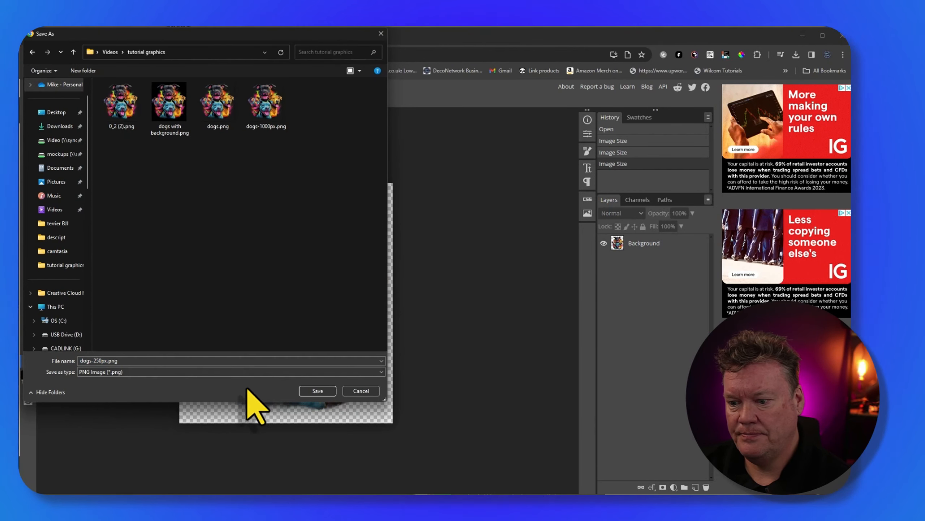
{"action": "left_click", "coordinate": [313, 391]}
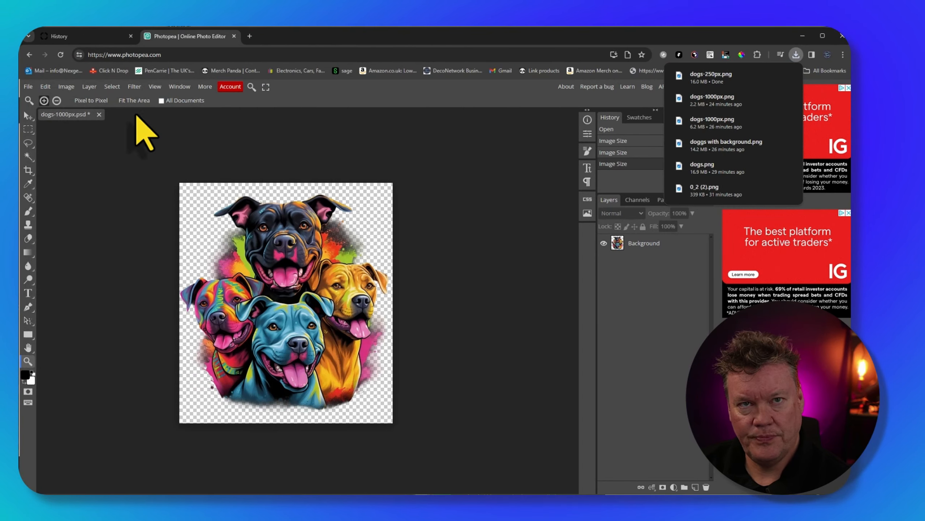
Switch to the T-shirt designer, upload dogs-250px.png as a DTG/Digital Printing design and accept the copyright declaration
{"action": "left_click", "coordinate": [802, 36]}
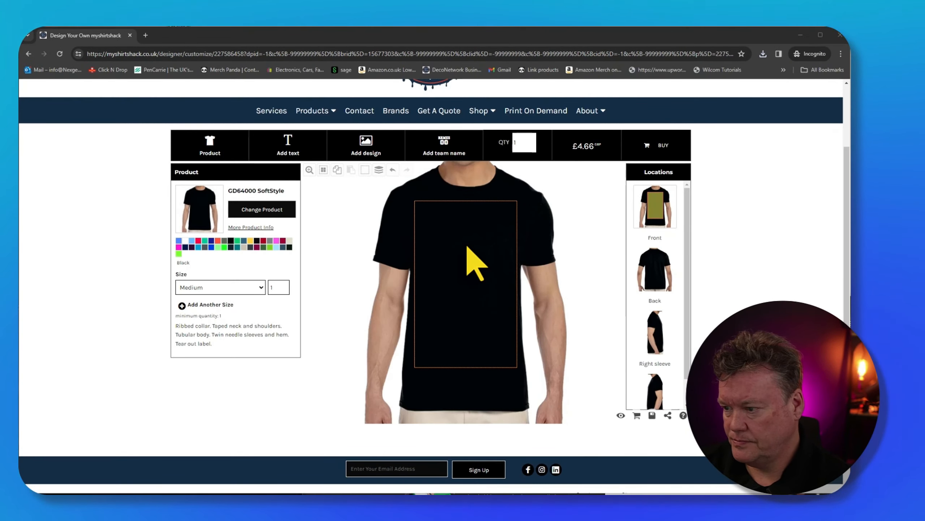
{"action": "left_click", "coordinate": [366, 145]}
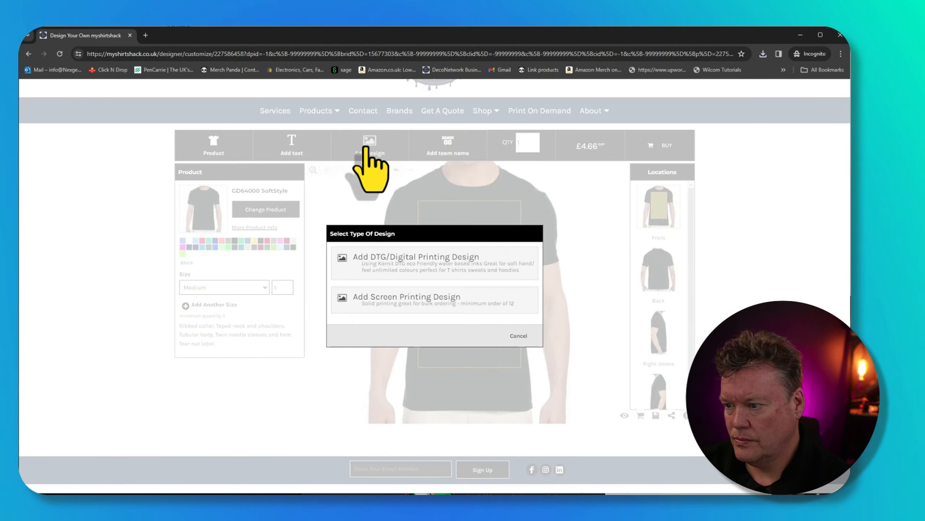
{"action": "left_click", "coordinate": [430, 266]}
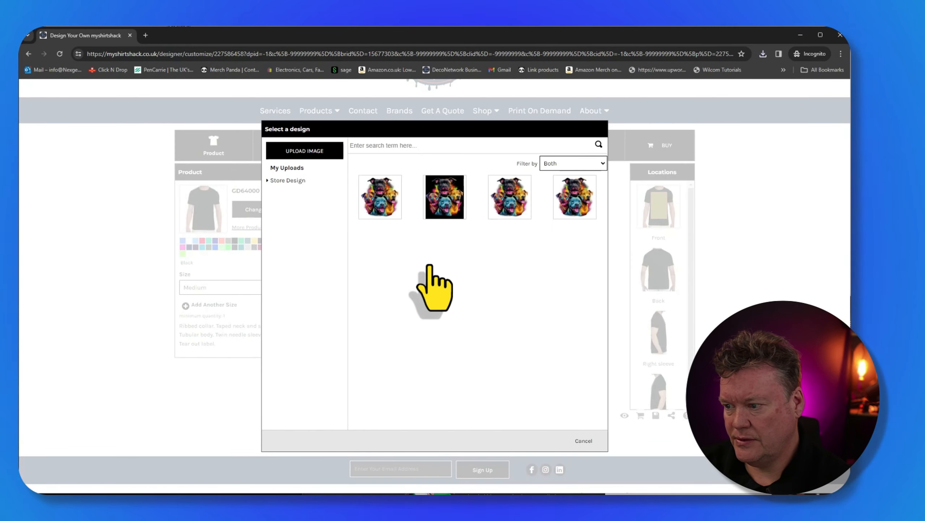
{"action": "left_click", "coordinate": [312, 155]}
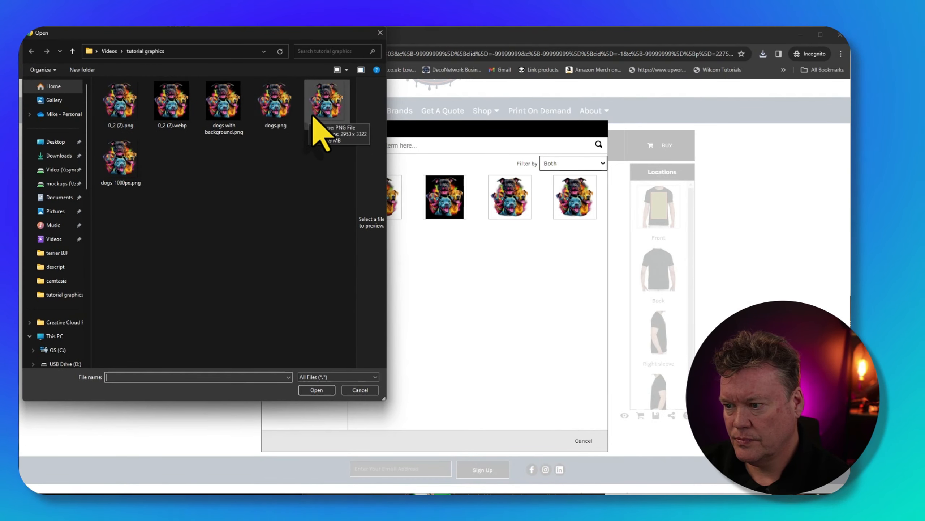
{"action": "double_click", "coordinate": [325, 108]}
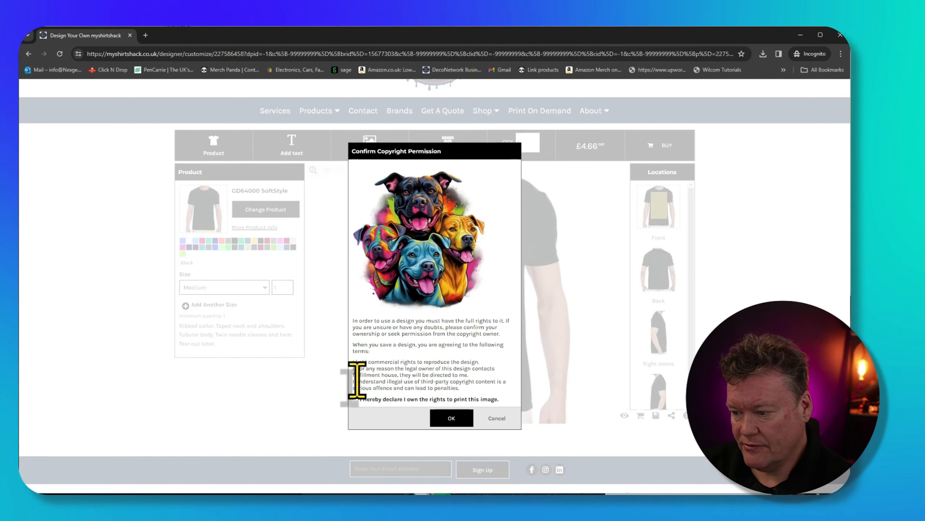
{"action": "left_click", "coordinate": [439, 419]}
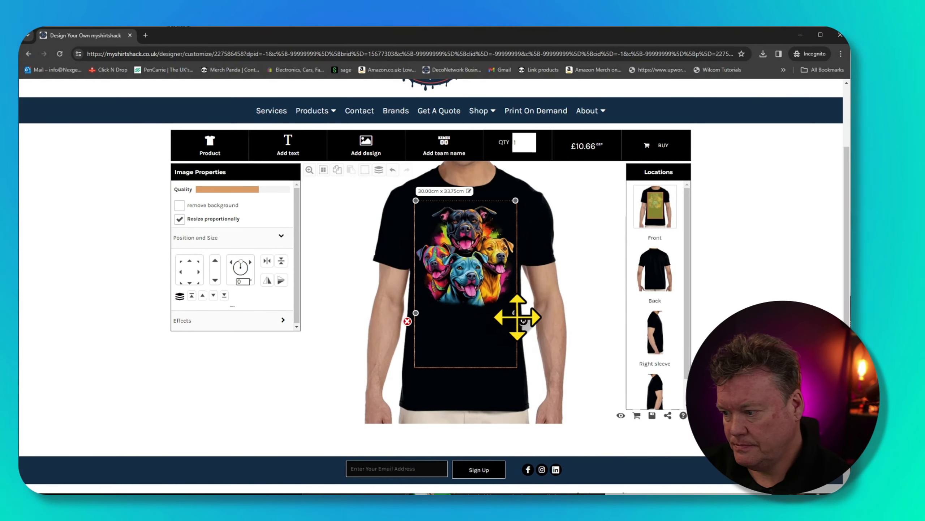
Shrink the dog design to about 27.9 × 31.4 cm and centre it across the chest's print area
{"action": "left_click_drag", "start_coordinate": [516, 313], "coordinate": [510, 314]}
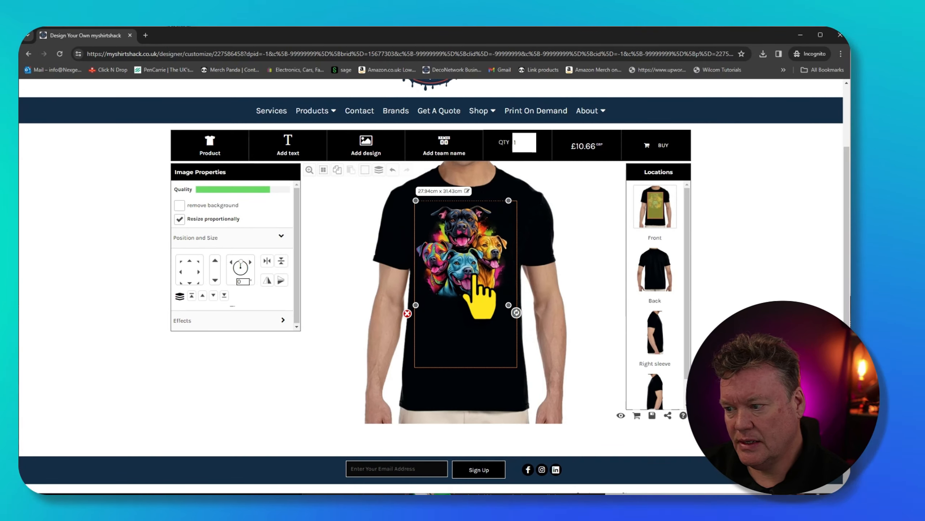
{"action": "left_click", "coordinate": [481, 285]}
{"action": "left_click", "coordinate": [502, 387]}
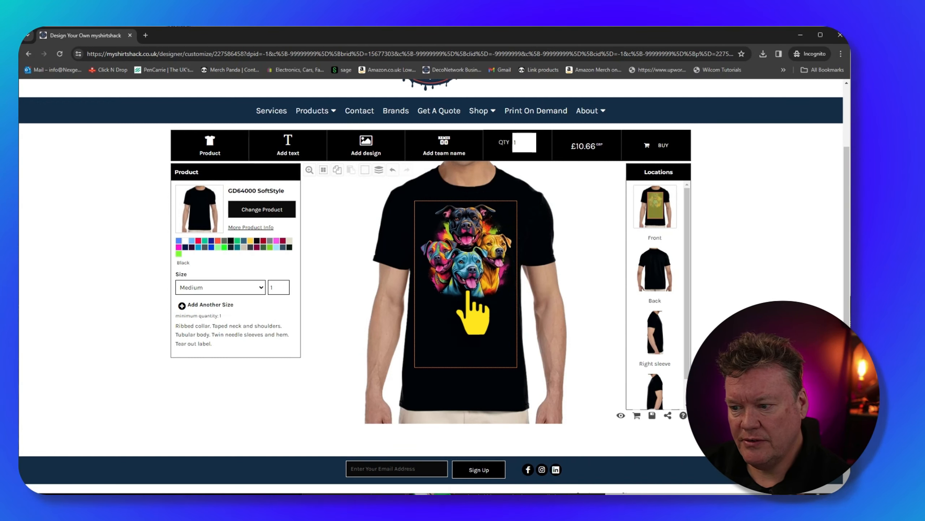
Preview the dog design on the T-shirt in white, light blue and Heather Military Green
{"action": "left_click", "coordinate": [185, 241]}
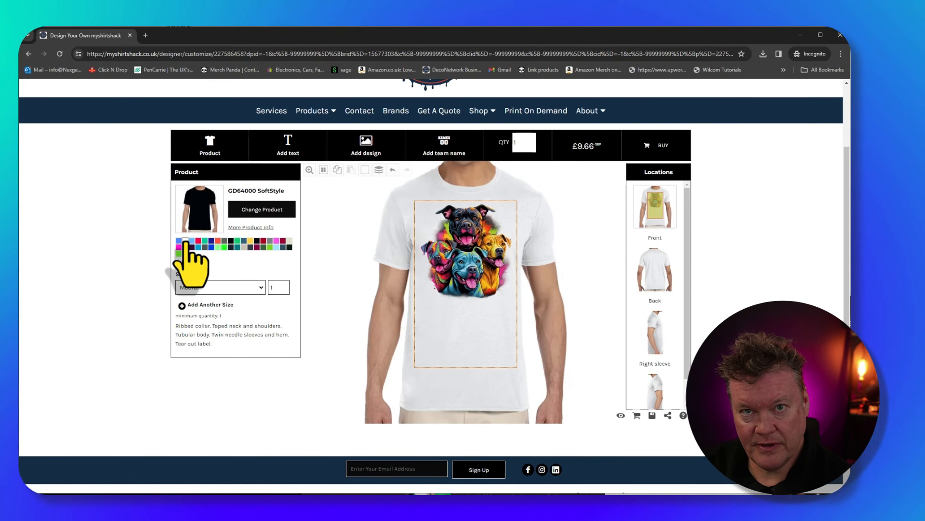
{"action": "left_click", "coordinate": [191, 240]}
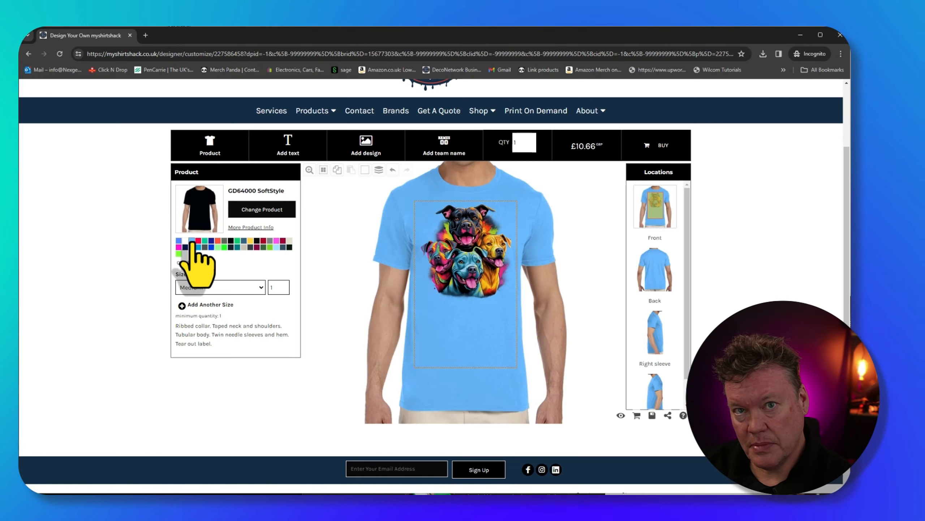
{"action": "left_click", "coordinate": [198, 247]}
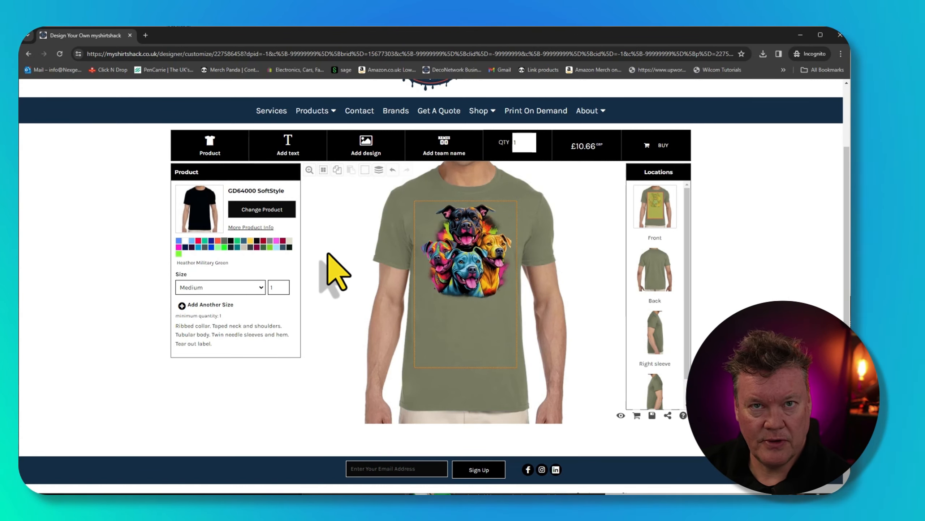
Delete the transparent dog design from the front of the T-shirt
{"action": "left_click", "coordinate": [412, 311]}
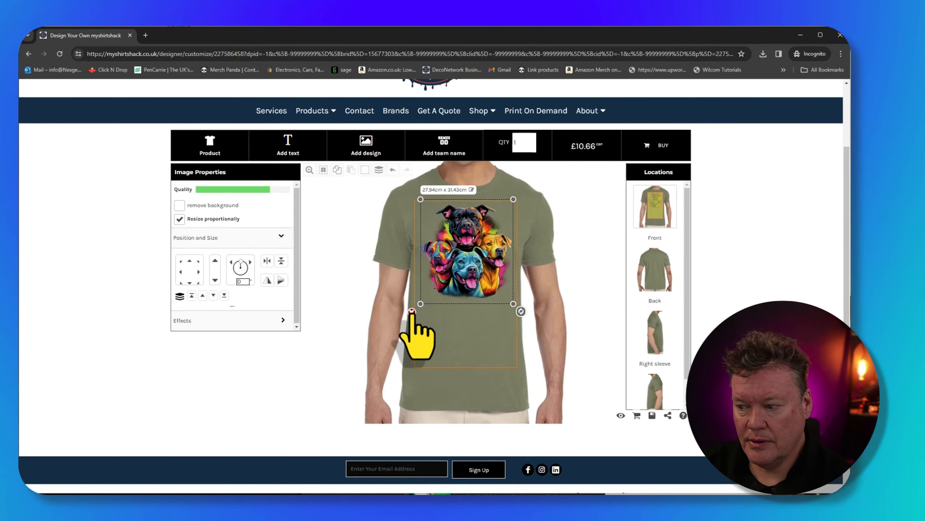
{"action": "left_click", "coordinate": [411, 312]}
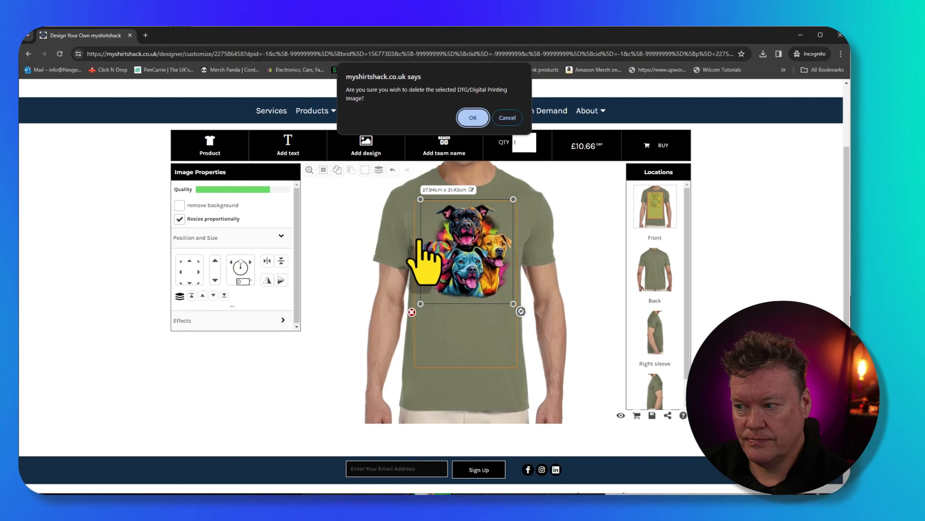
{"action": "left_click", "coordinate": [472, 117]}
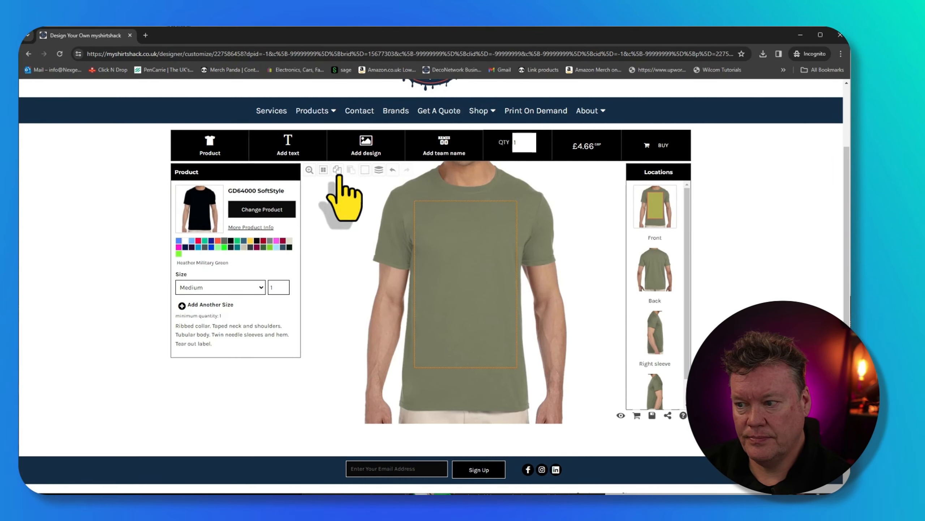
Add the uploaded dog image with the black background as a DTG/Digital Printing design and shrink it to about 25.4 × 28.6 cm
{"action": "left_click", "coordinate": [365, 143]}
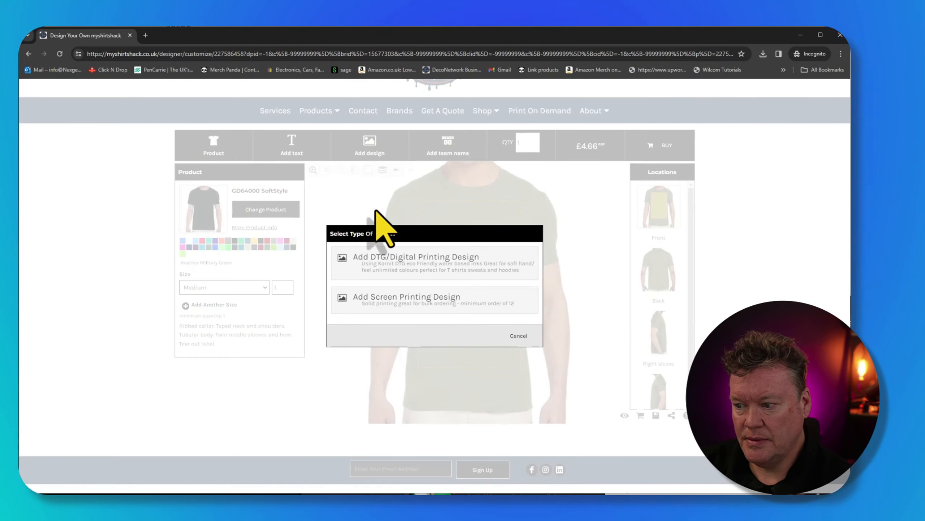
{"action": "left_click", "coordinate": [419, 257]}
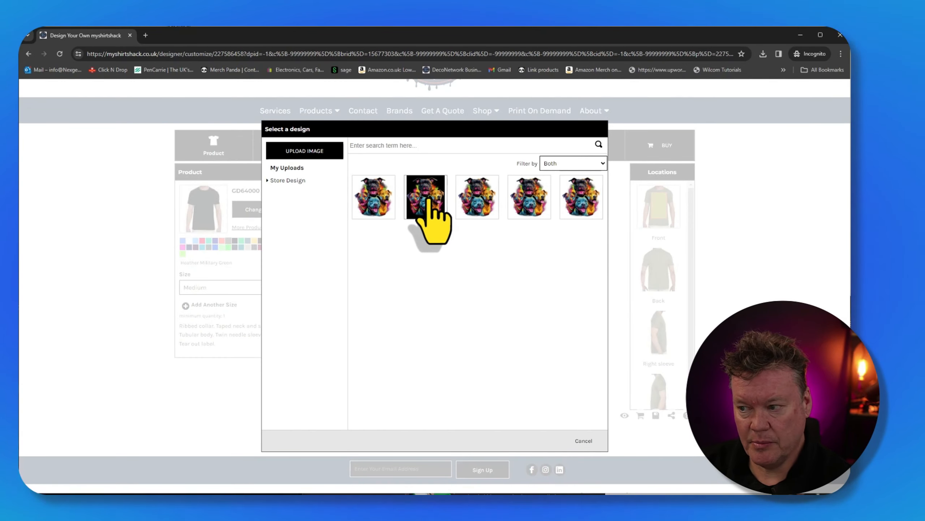
{"action": "left_click", "coordinate": [427, 200]}
{"action": "left_click_drag", "start_coordinate": [520, 312], "coordinate": [499, 296]}
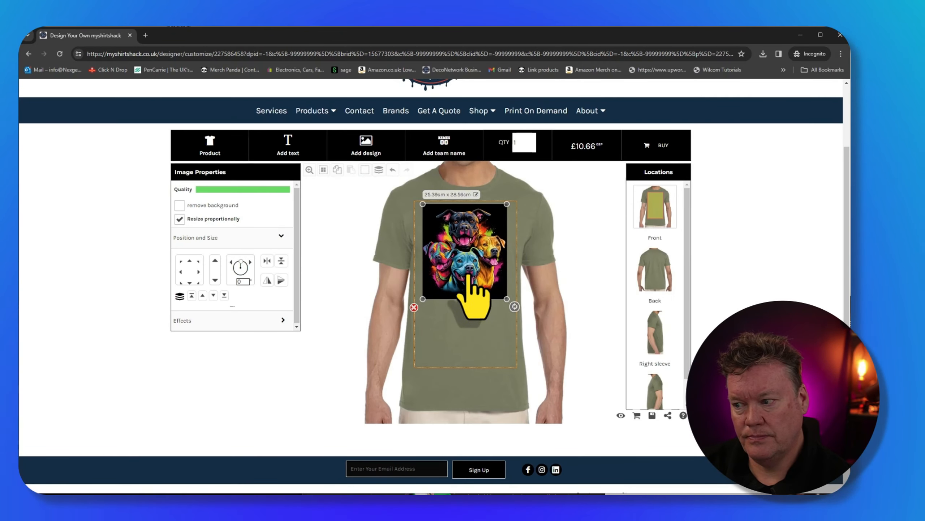
{"action": "left_click", "coordinate": [467, 348]}
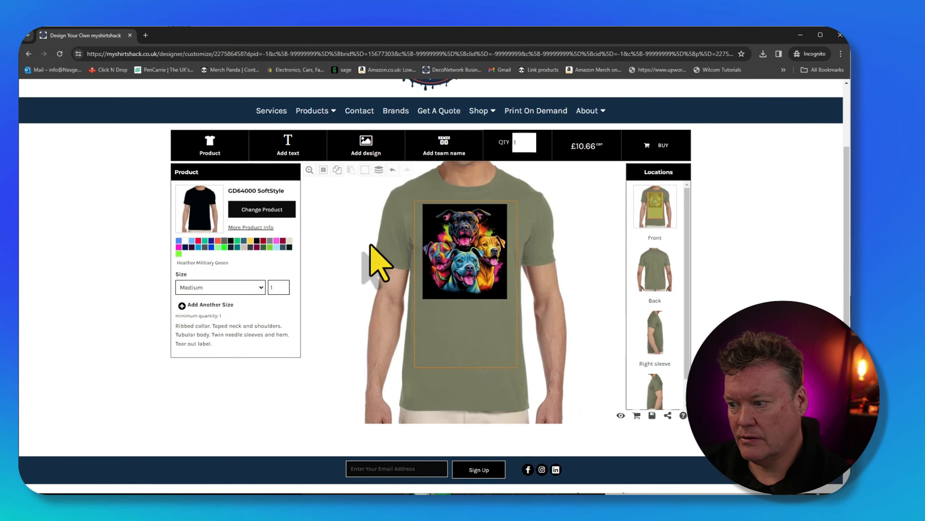
Preview the T-shirt in white and red, and remove the black background from the dog design
{"action": "left_click", "coordinate": [185, 241]}
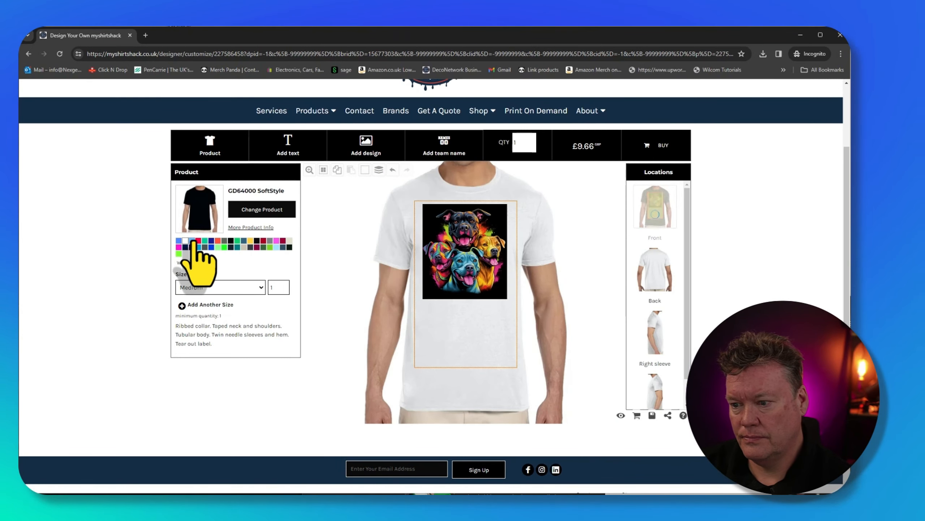
{"action": "left_click", "coordinate": [198, 241]}
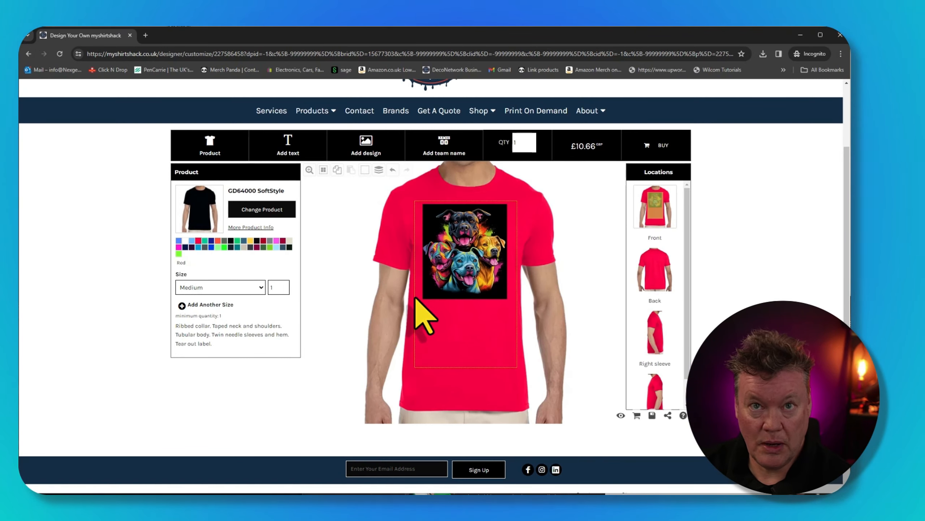
{"action": "left_click", "coordinate": [470, 263]}
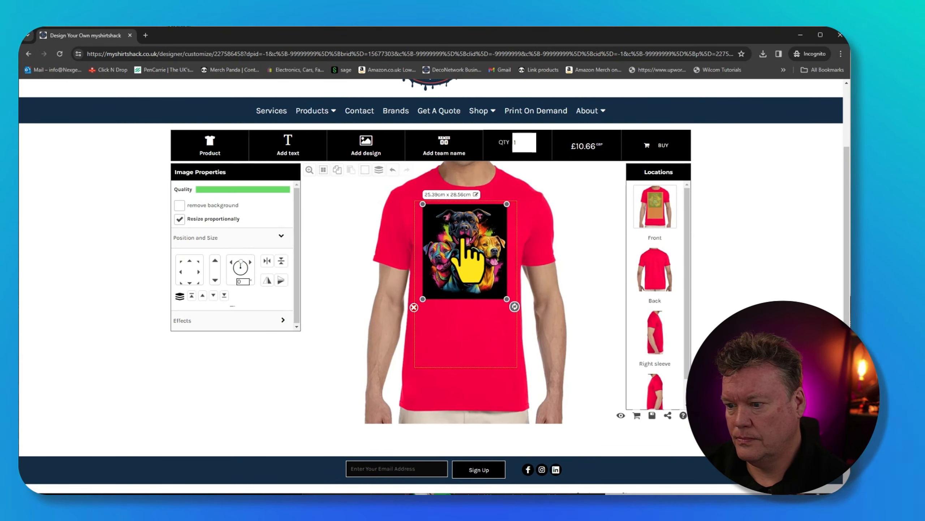
{"action": "scroll", "coordinate": [275, 254], "scroll_direction": "up", "scroll_amount": 1}
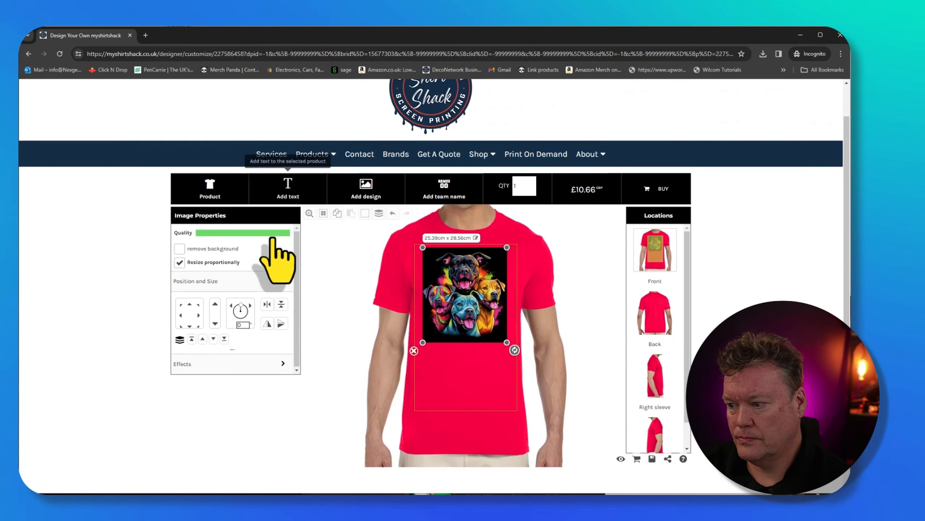
{"action": "left_click", "coordinate": [179, 249]}
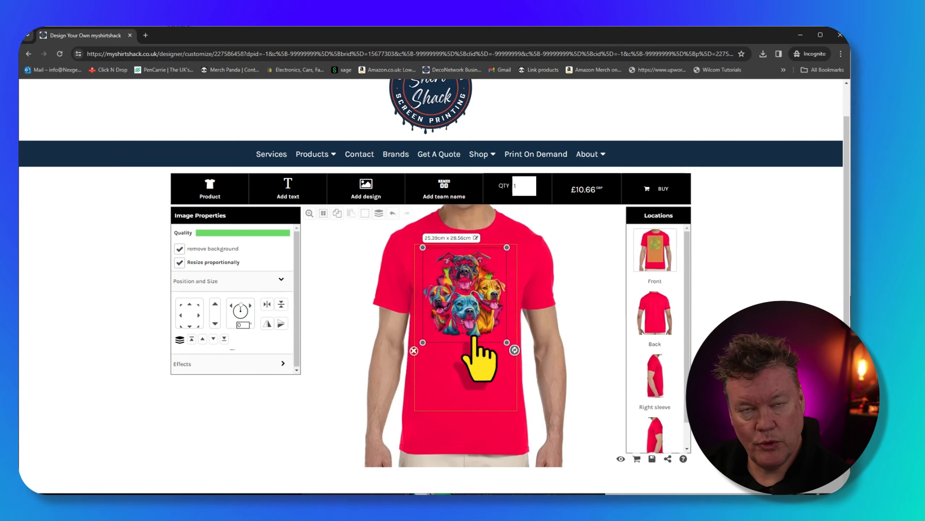
Set the T-shirt colour to Black and view the background-free dog design on it
{"action": "scroll", "coordinate": [478, 361], "scroll_direction": "up", "scroll_amount": 1}
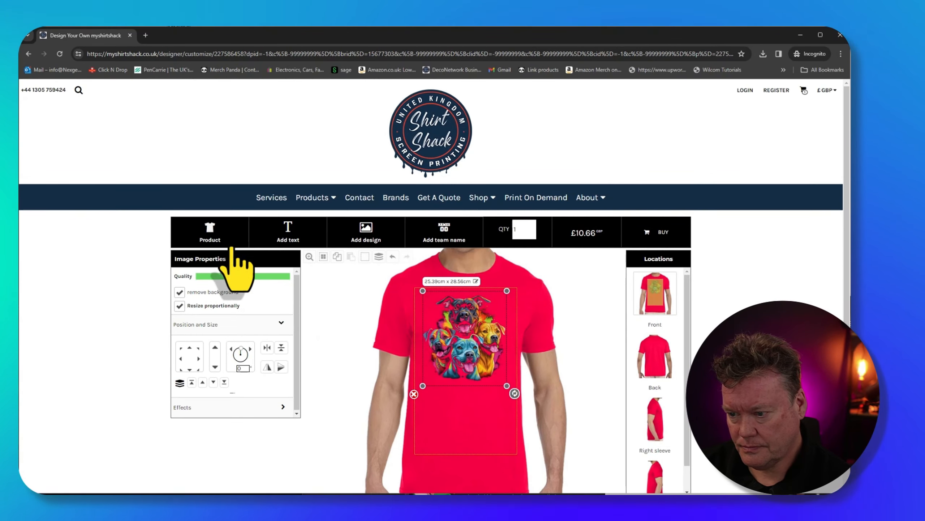
{"action": "left_click", "coordinate": [214, 241]}
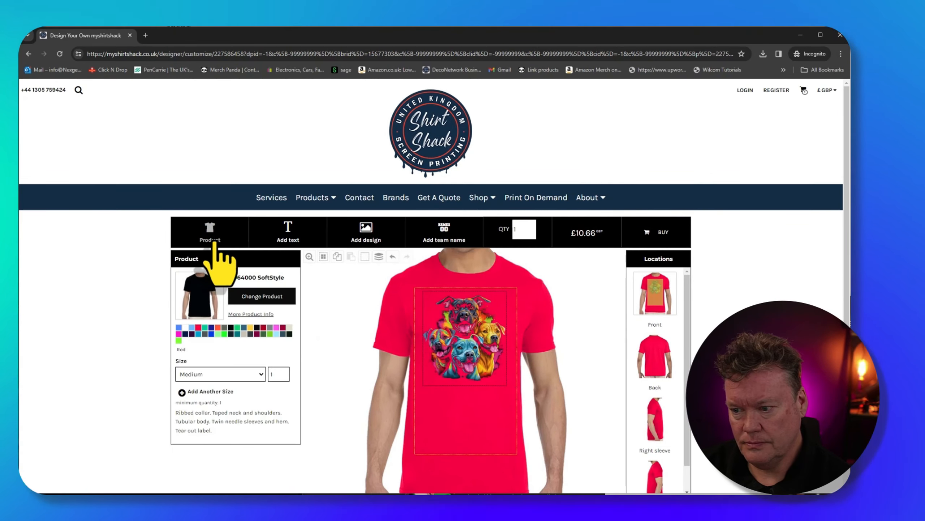
{"action": "left_click", "coordinate": [231, 327]}
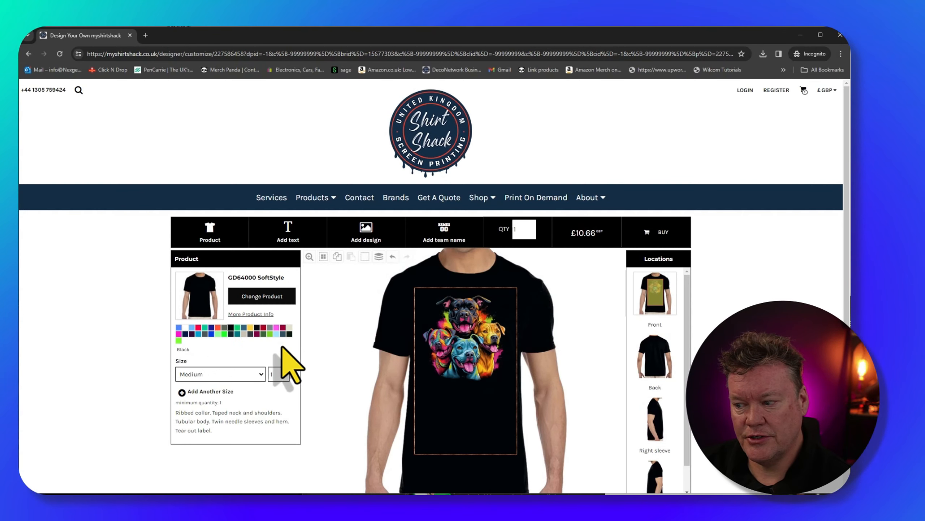
{"action": "scroll", "coordinate": [365, 350], "scroll_direction": "down", "scroll_amount": 1}
{"action": "scroll", "coordinate": [373, 344], "scroll_direction": "down", "scroll_amount": 3}
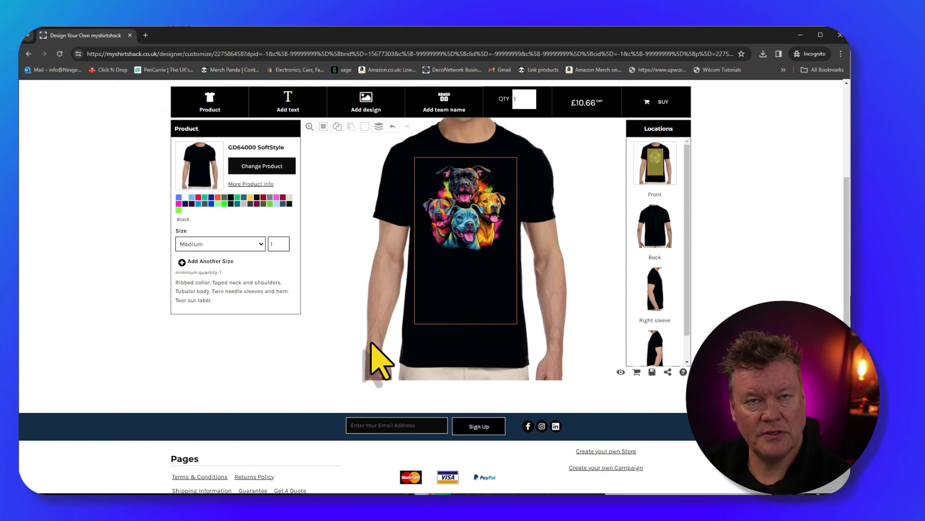
Preview the background-free dog design on a White T-shirt and select the design
{"action": "left_click", "coordinate": [185, 198]}
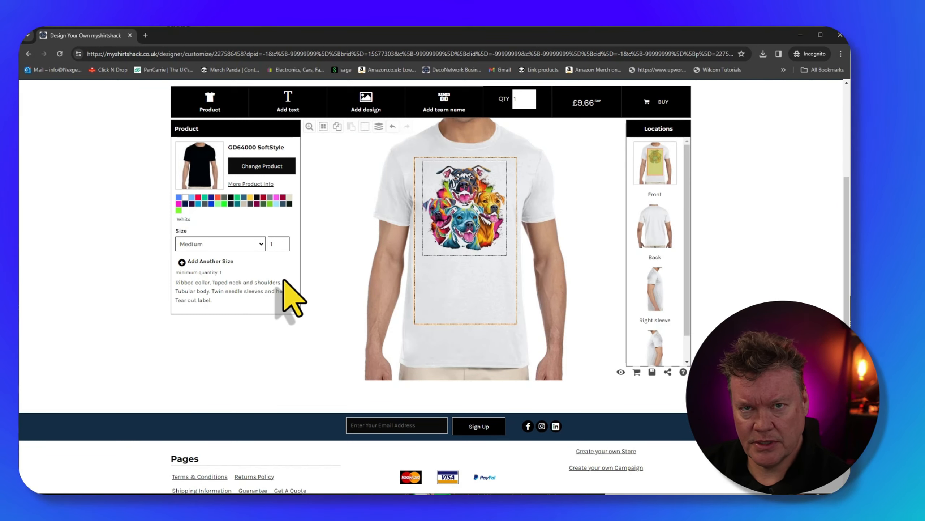
{"action": "left_click", "coordinate": [480, 224]}
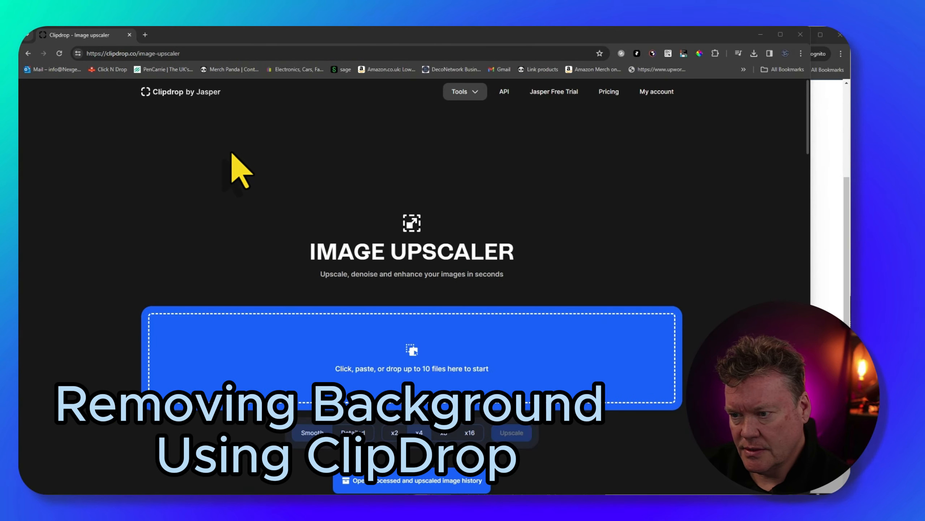
In Clipdrop, remove the background from "dogs with background.png" with the Remove background tool
{"action": "left_click", "coordinate": [473, 94]}
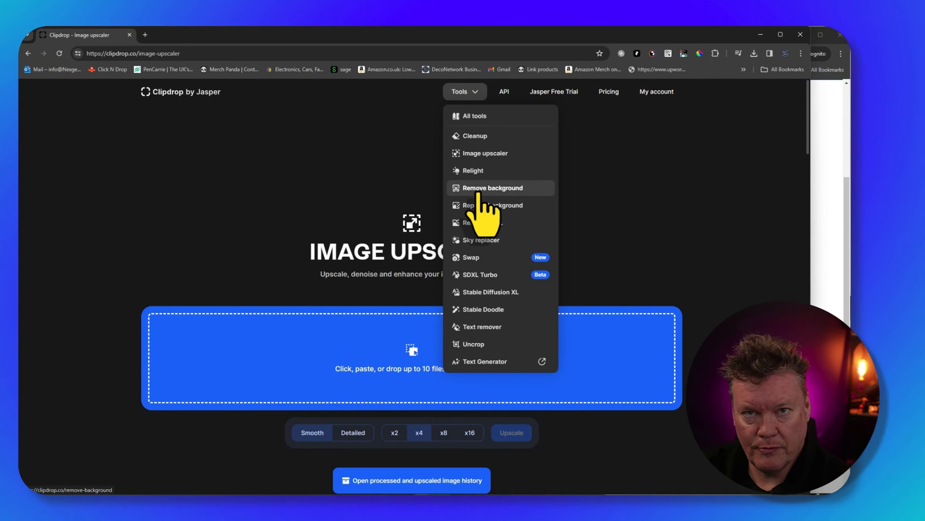
{"action": "left_click", "coordinate": [478, 189]}
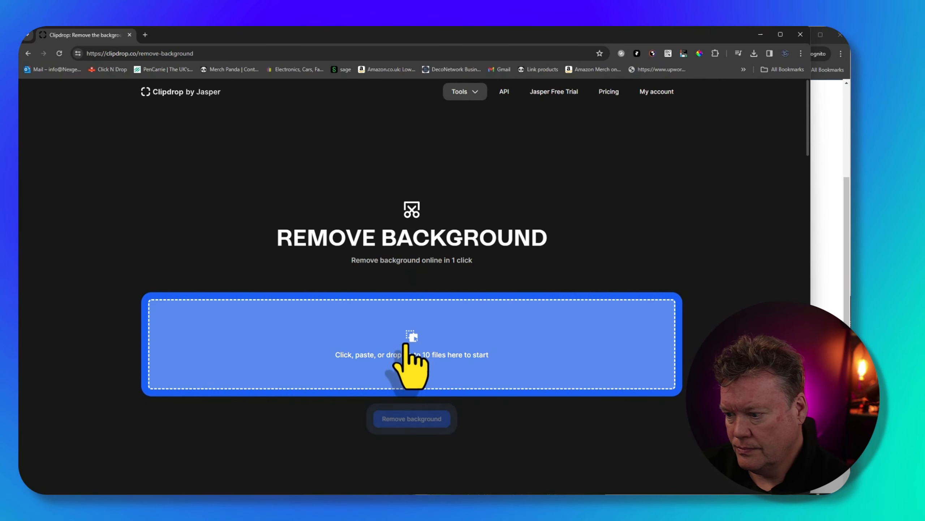
{"action": "left_click", "coordinate": [413, 334]}
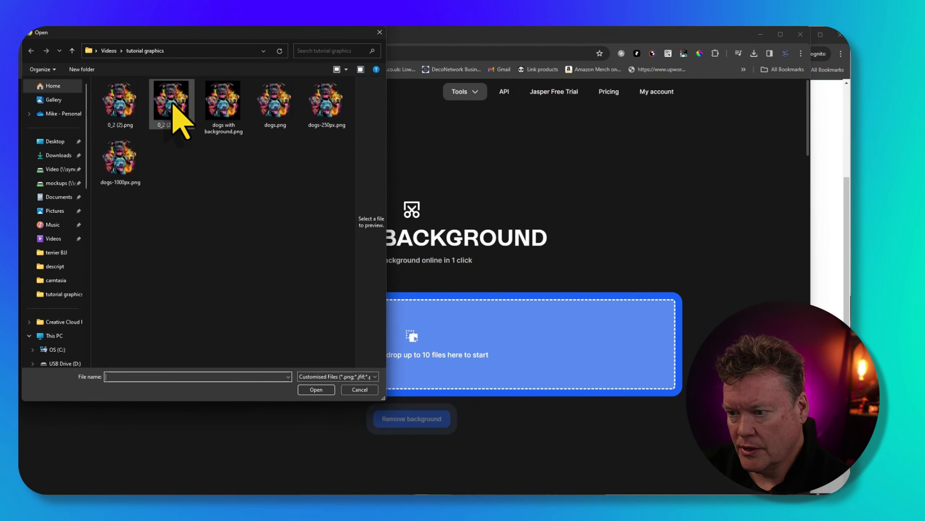
{"action": "double_click", "coordinate": [223, 105]}
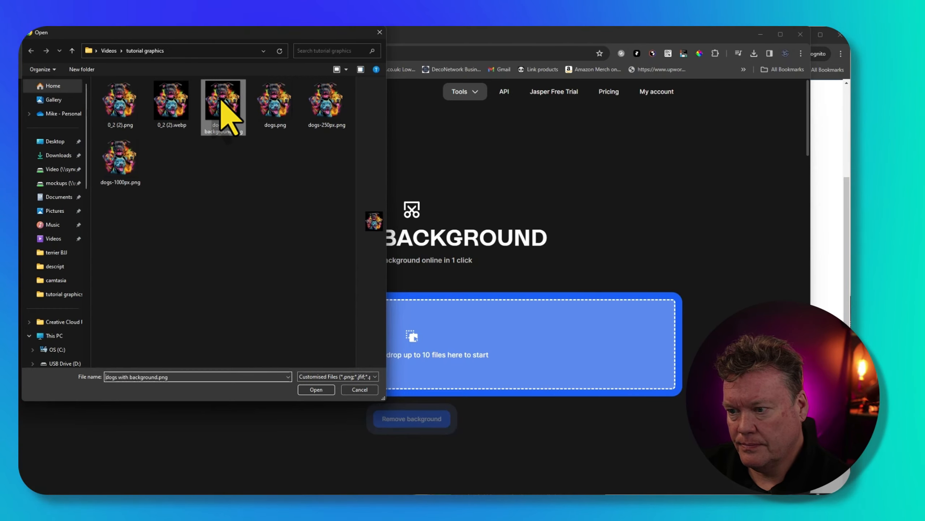
{"action": "left_click", "coordinate": [414, 438]}
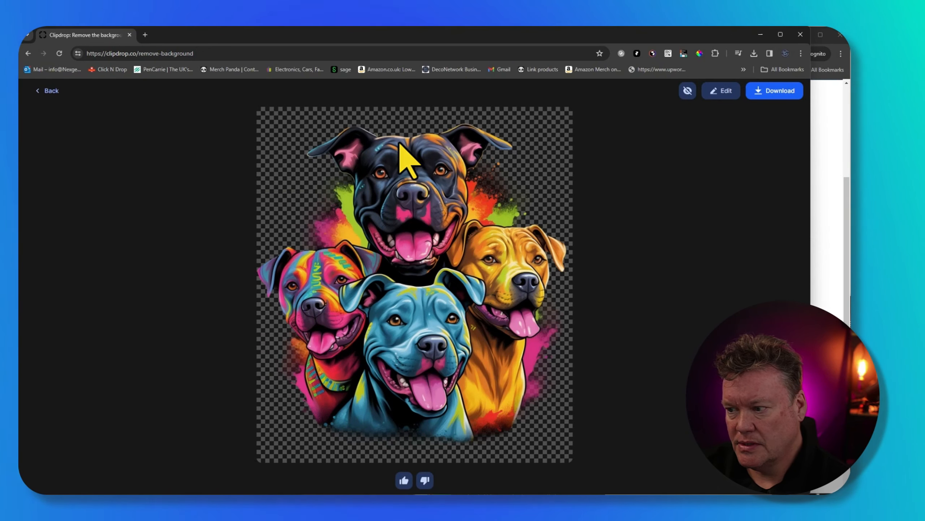
Download the cut-out as the PNG "dogs with background (1).png" and return to the T-shirt designer
{"action": "left_click", "coordinate": [765, 92]}
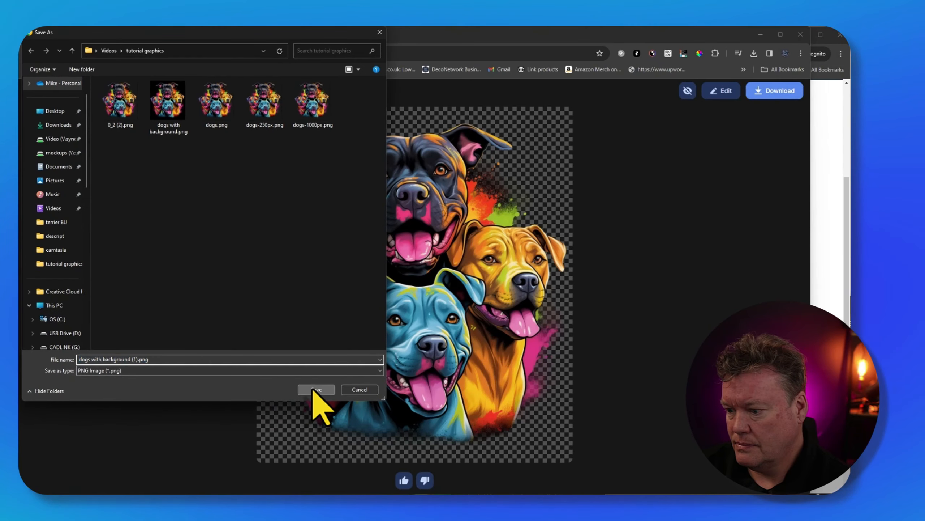
{"action": "left_click", "coordinate": [316, 389]}
{"action": "left_click", "coordinate": [760, 34]}
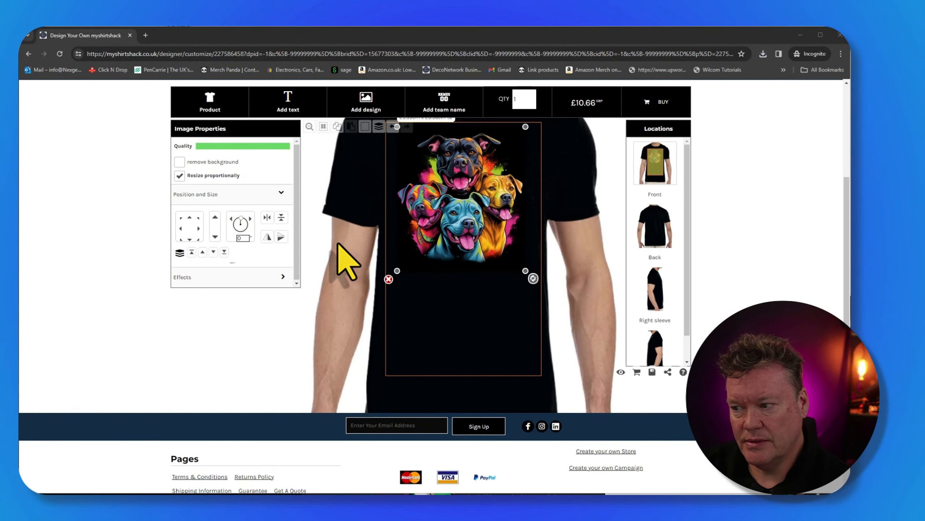
Set the T-shirt colour to White and delete the dog image with the black background from the front
{"action": "left_click", "coordinate": [333, 271]}
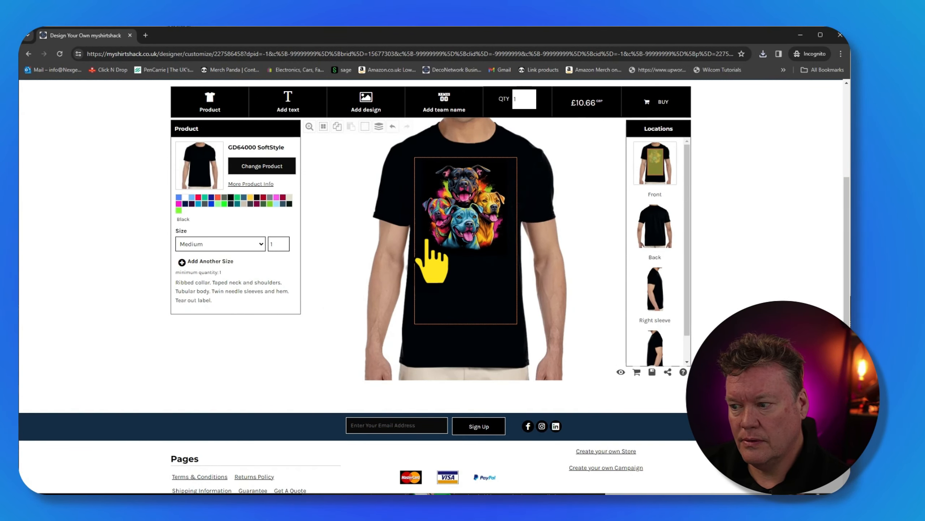
{"action": "left_click", "coordinate": [183, 199]}
{"action": "left_click", "coordinate": [431, 250]}
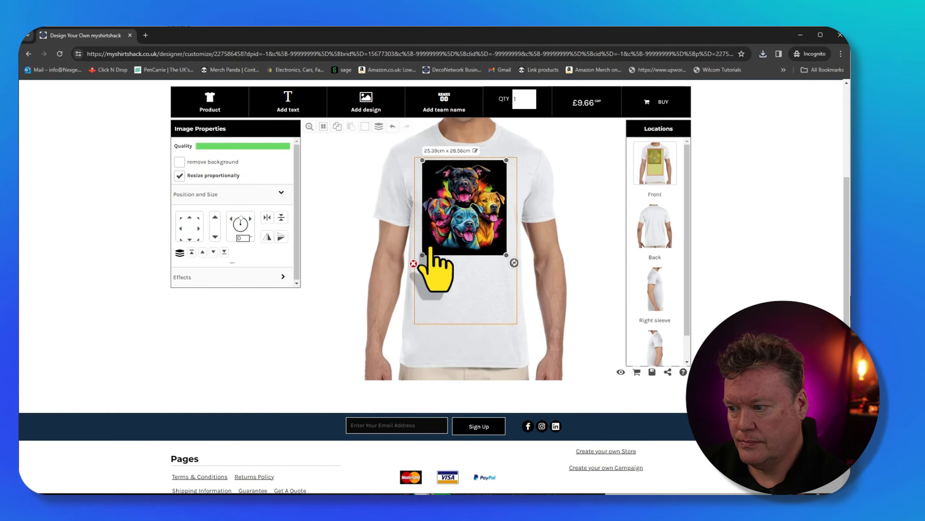
{"action": "left_click", "coordinate": [413, 263]}
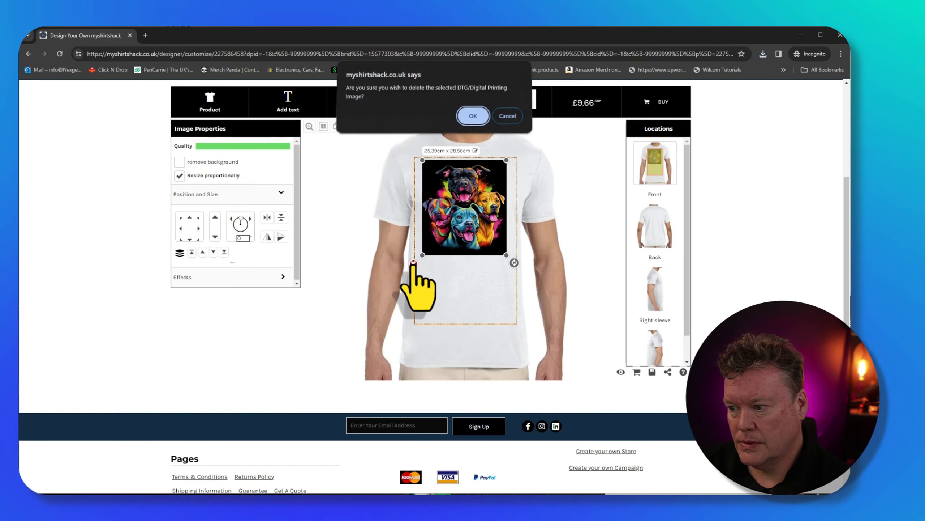
{"action": "left_click", "coordinate": [473, 118]}
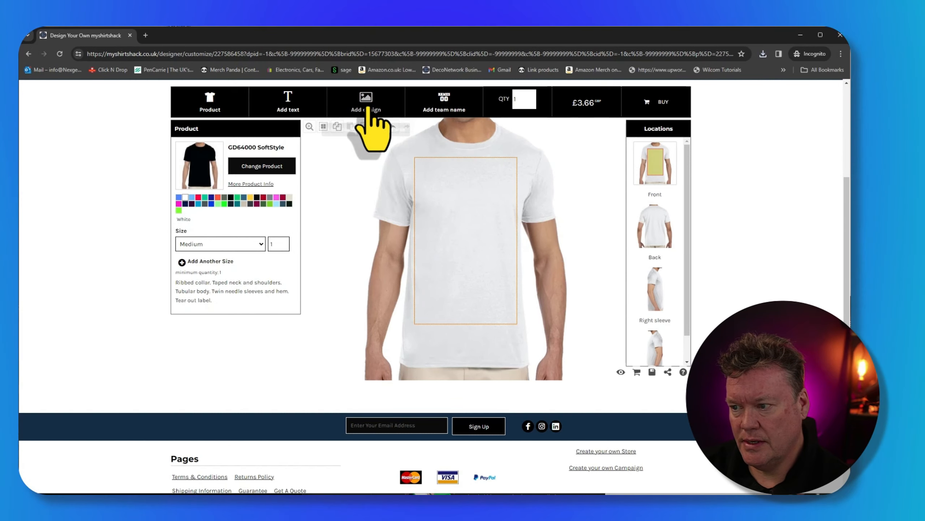
Add the uploaded "dogs 250px" image to the T-shirt front as a DTG/Digital Printing design and deselect it
{"action": "left_click", "coordinate": [368, 106]}
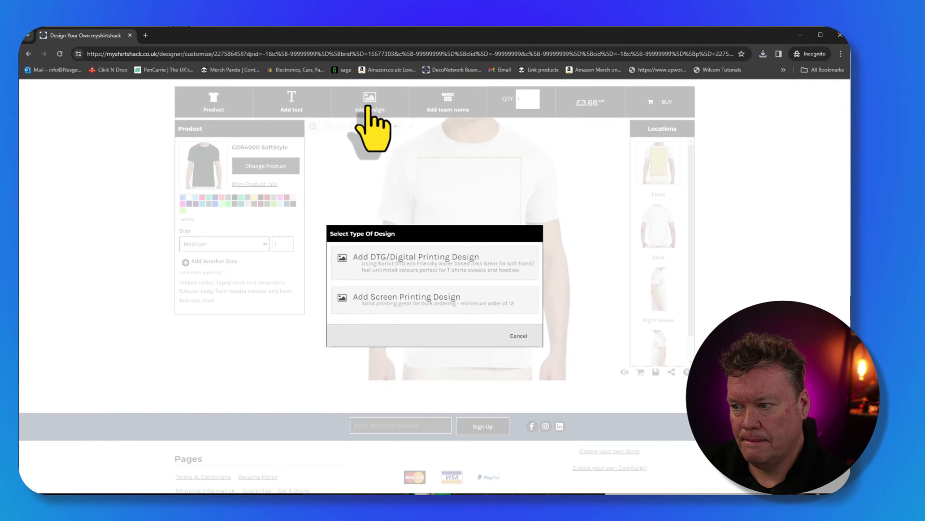
{"action": "left_click", "coordinate": [414, 261]}
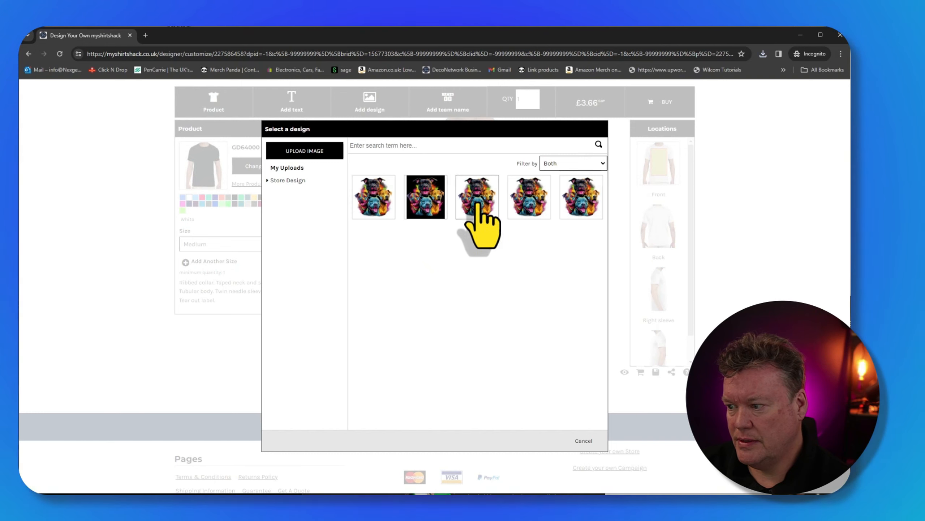
{"action": "left_click", "coordinate": [576, 201]}
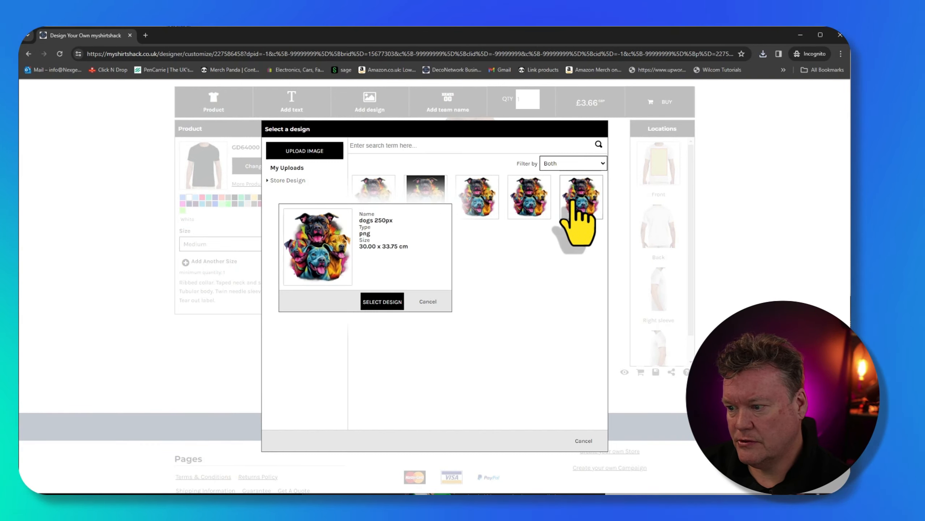
{"action": "left_click", "coordinate": [385, 304]}
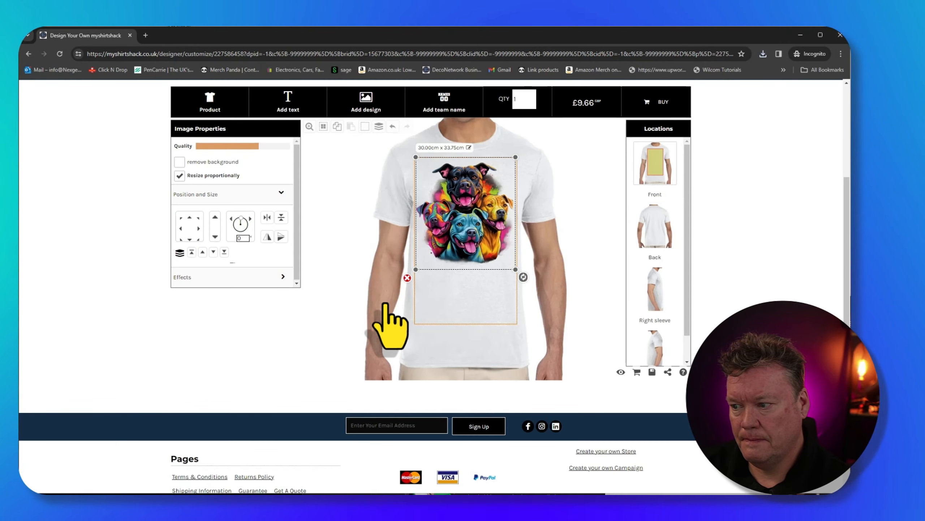
{"action": "left_click", "coordinate": [458, 329]}
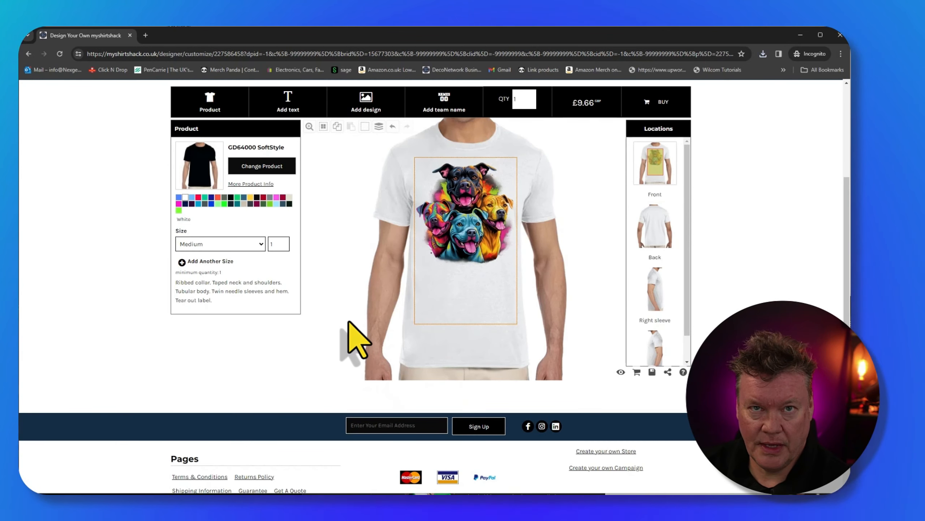
Preview the transparent dog design on Red, Black and Azalea T-shirts, finishing with Black
{"action": "left_click", "coordinate": [198, 198]}
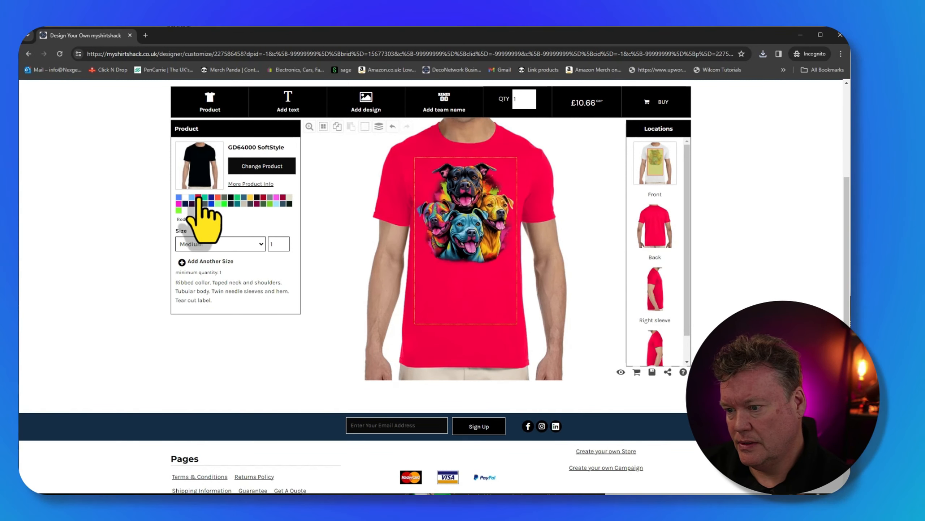
{"action": "left_click", "coordinate": [204, 199]}
{"action": "left_click", "coordinate": [224, 198]}
{"action": "left_click", "coordinate": [231, 198]}
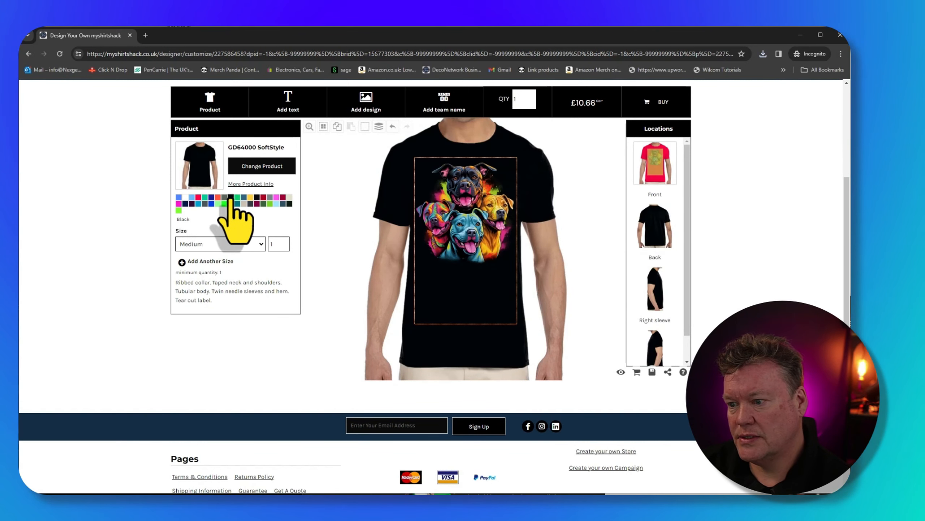
{"action": "left_click", "coordinate": [276, 198]}
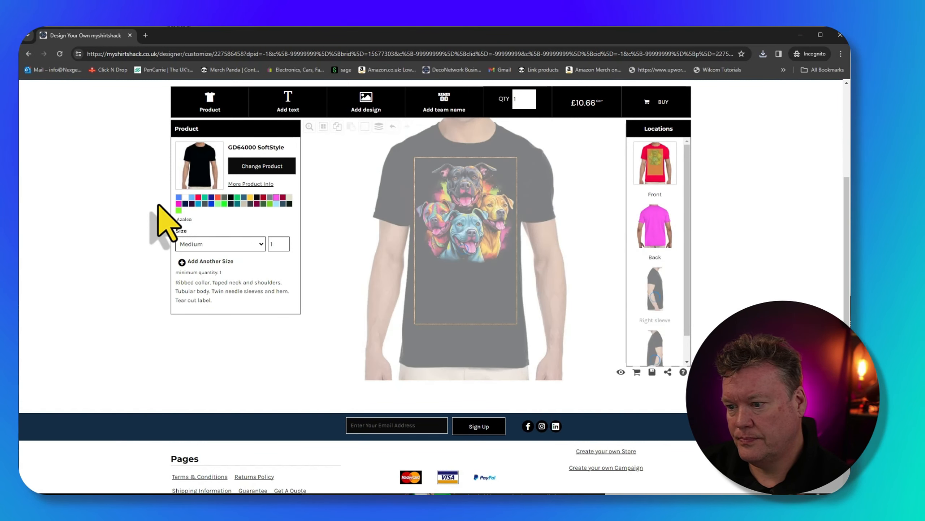
{"action": "left_click", "coordinate": [231, 197]}
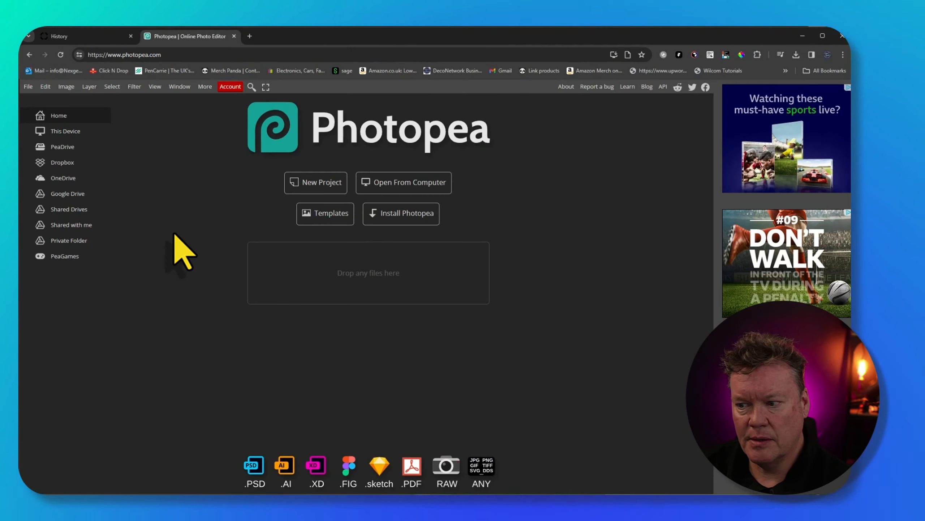
In Photopea, open "0_2 (2).webp", the dog image with the black background, from the tutorial graphics folder
{"action": "left_click", "coordinate": [392, 182]}
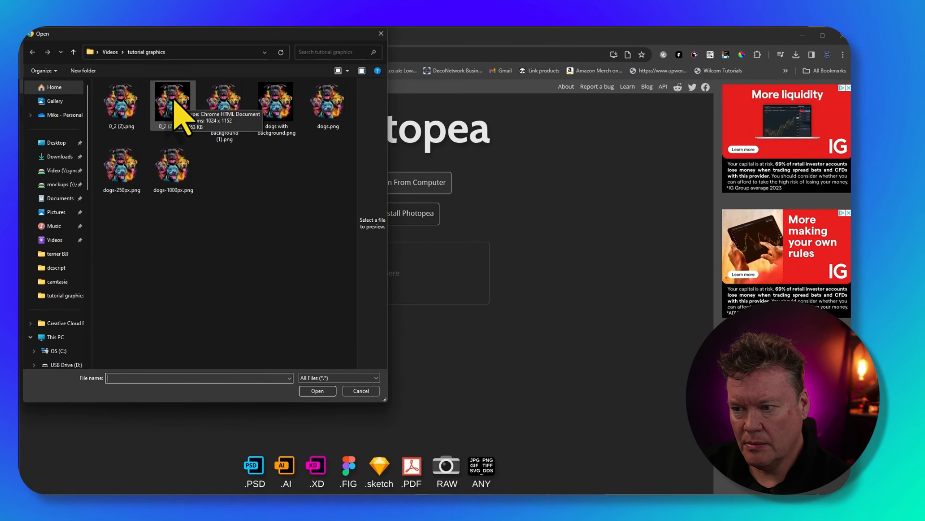
{"action": "double_click", "coordinate": [174, 101]}
{"action": "key", "text": "v"}
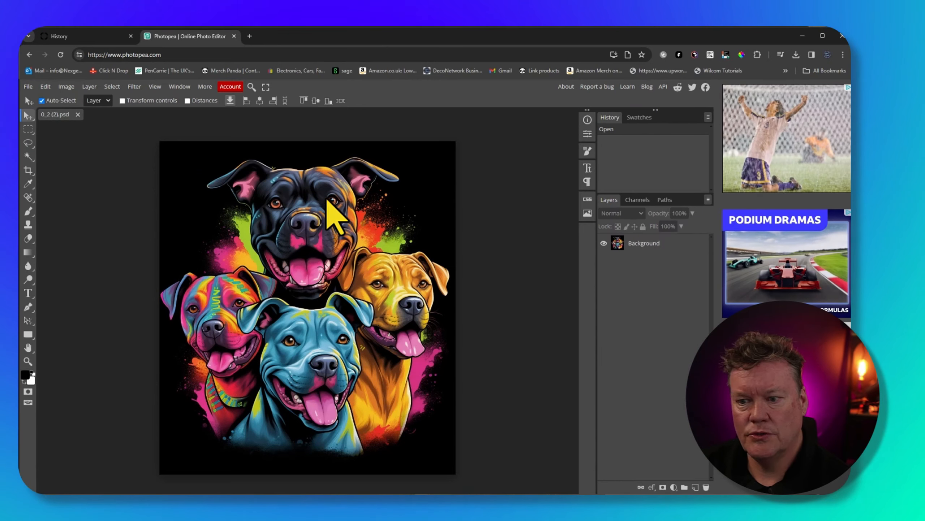
Try to remove the black background with the Magic Wand at tolerance 16, and clear the selection
{"action": "left_click", "coordinate": [27, 157]}
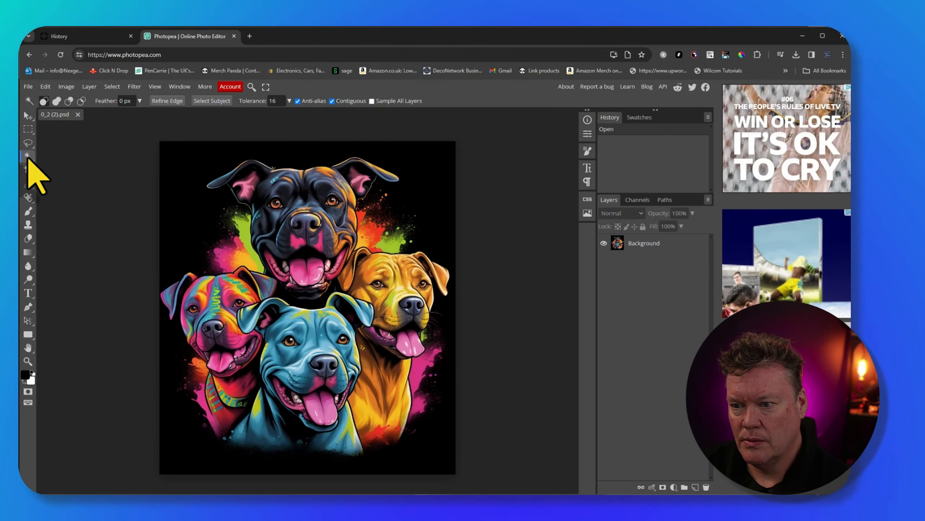
{"action": "double_click", "coordinate": [178, 169]}
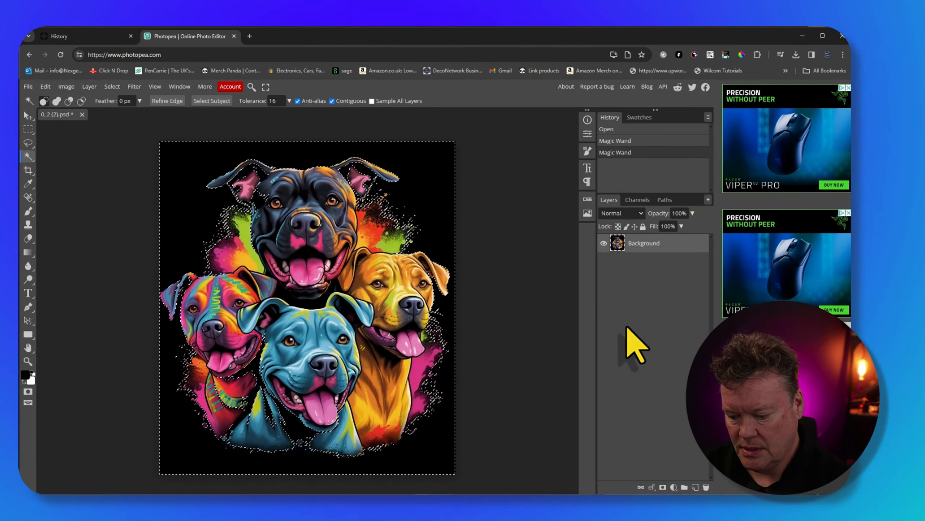
{"action": "key", "text": "Delete"}
{"action": "key", "text": "ctrl+d"}
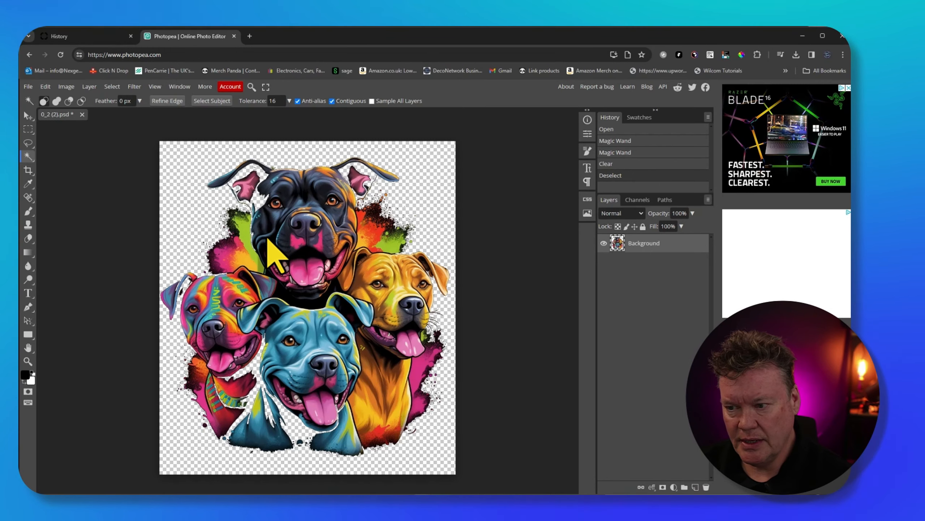
Undo the first background deletion and deselect the black area
{"action": "key", "text": "ctrl+z"}
{"action": "key", "text": "ctrl+z"}
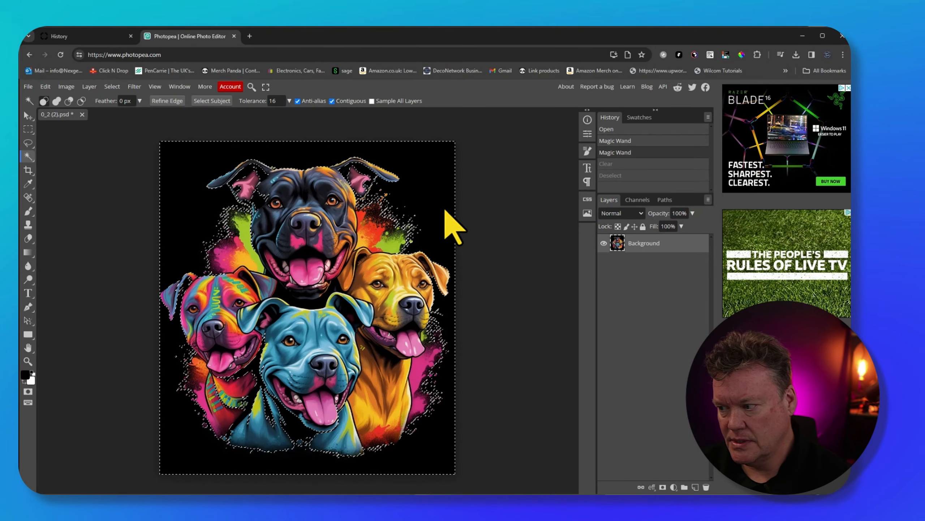
{"action": "key", "text": "ctrl+d"}
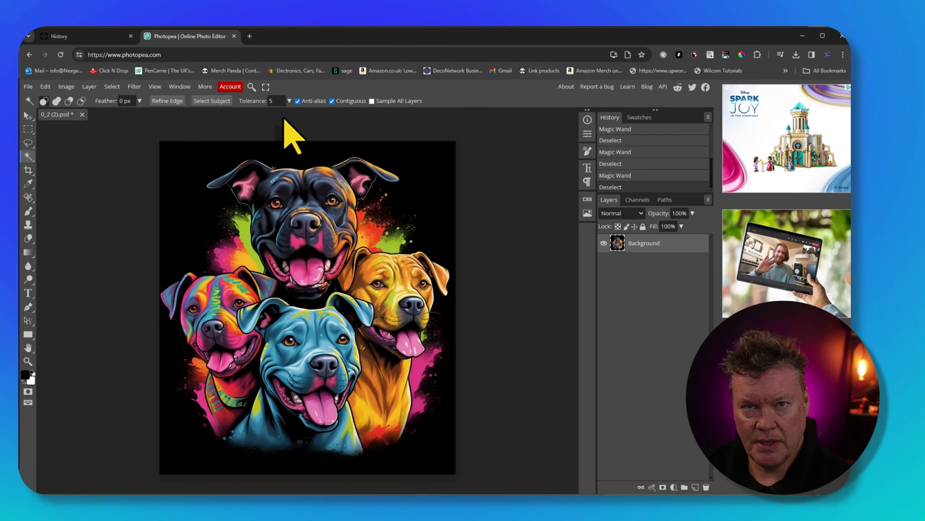
Try to remove the black background with the Magic Wand at tolerance 5, and clear the selection
{"action": "left_click", "coordinate": [276, 102]}
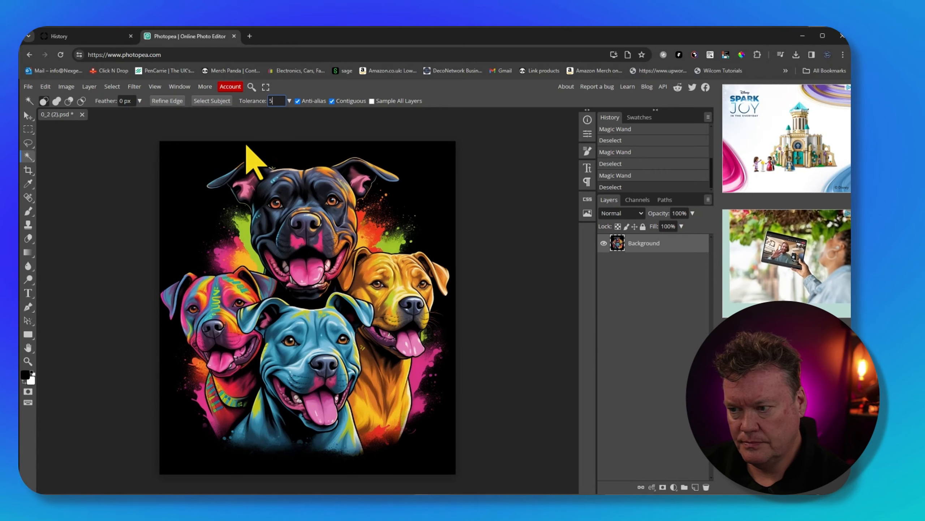
{"action": "left_click", "coordinate": [198, 159]}
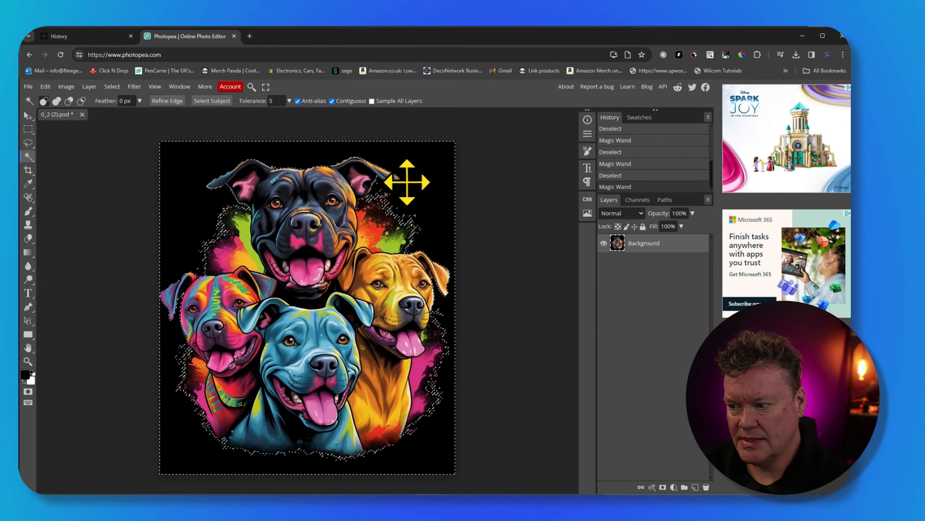
{"action": "key", "text": "Delete"}
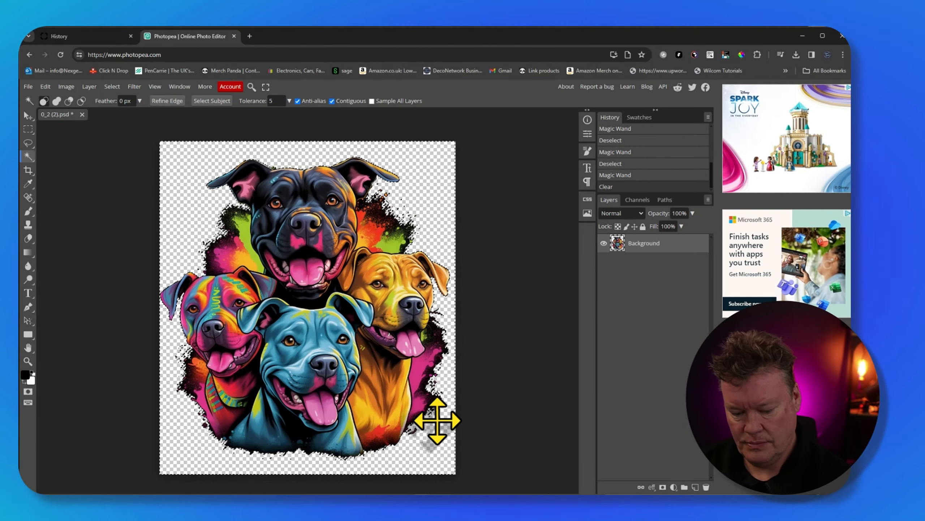
{"action": "key", "text": "ctrl+d"}
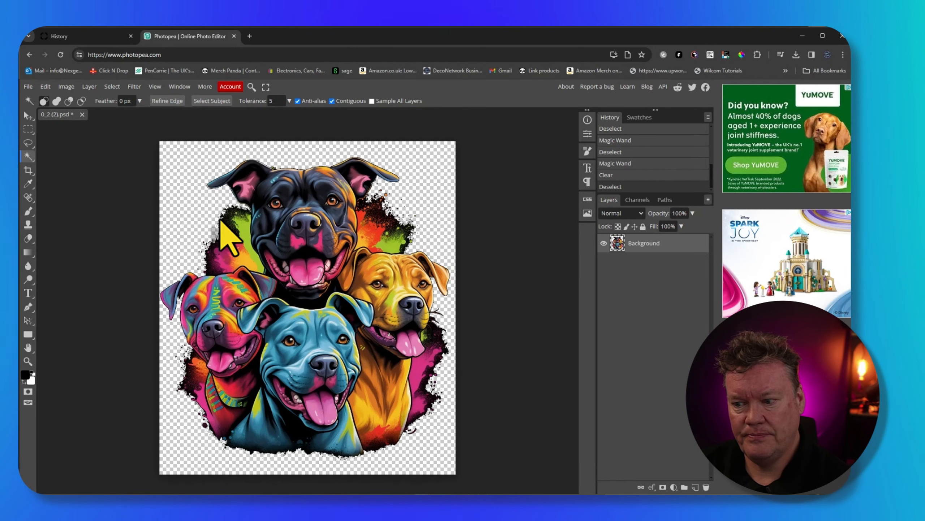
Undo the tolerance 5 background deletion and clear the restored selection
{"action": "key", "text": "ctrl+z"}
{"action": "key", "text": "ctrl+z"}
{"action": "left_click", "coordinate": [163, 135]}
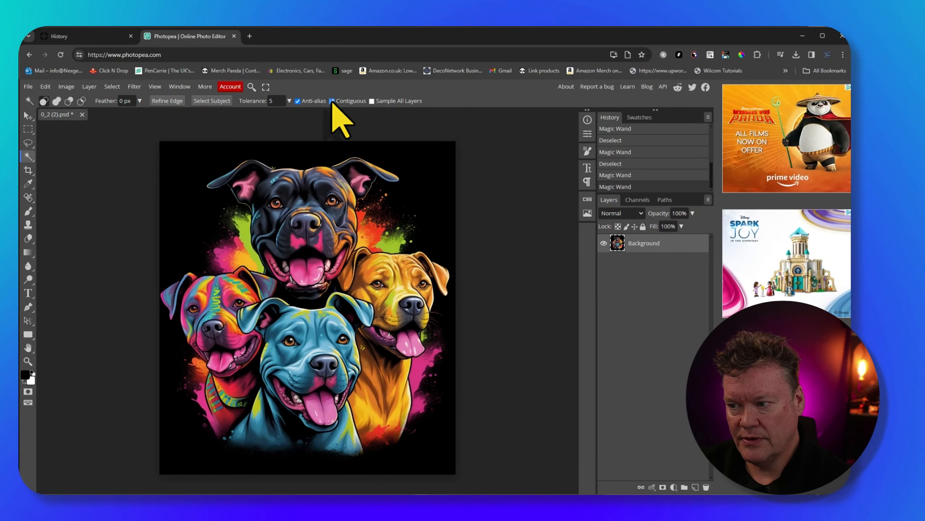
Try deleting all black areas with the Magic Wand at tolerance 5 and Contiguous off, and undo the deletion
{"action": "left_click", "coordinate": [186, 161]}
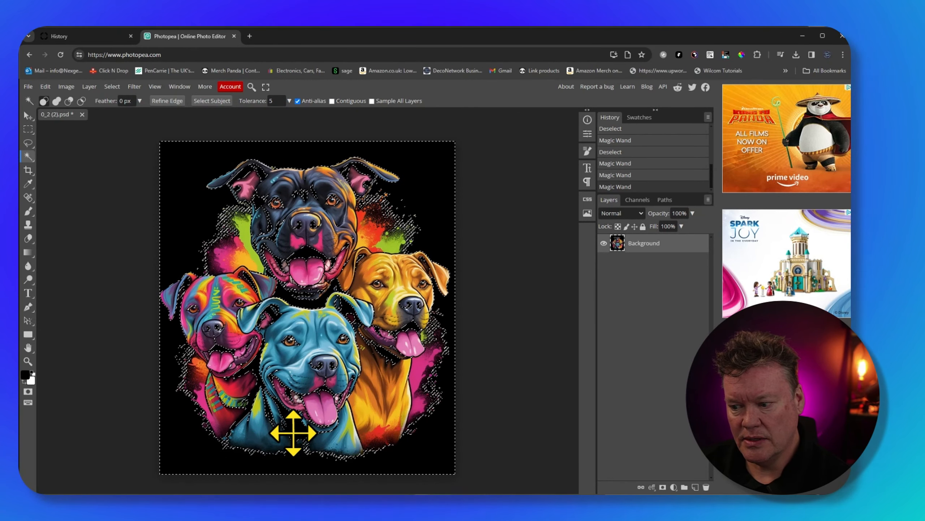
{"action": "key", "text": "Delete"}
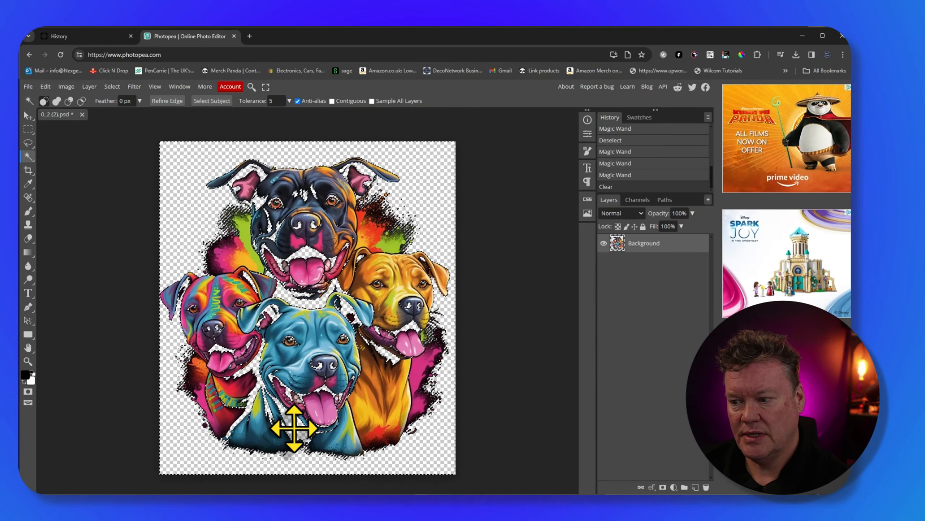
{"action": "key", "text": "ctrl+d"}
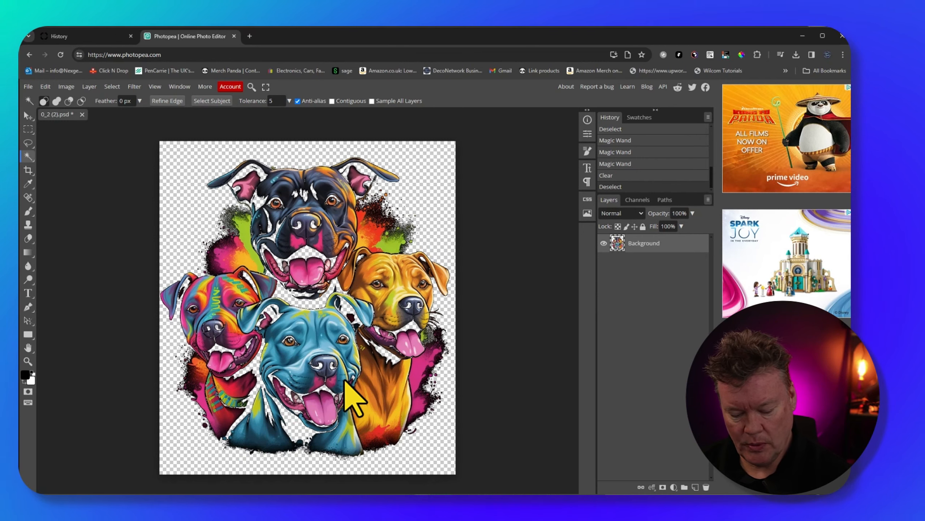
{"action": "key", "text": "ctrl+z"}
{"action": "key", "text": "ctrl+z"}
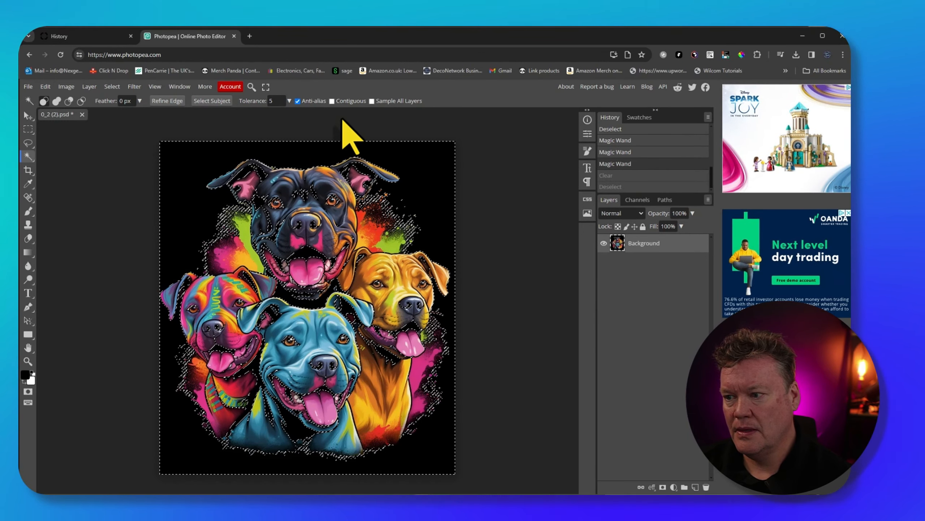
Turn Contiguous back on, clear the selection, and delete only the outer black background with the Magic Wand at tolerance 5
{"action": "left_click", "coordinate": [331, 101]}
{"action": "key", "text": "ctrl+d"}
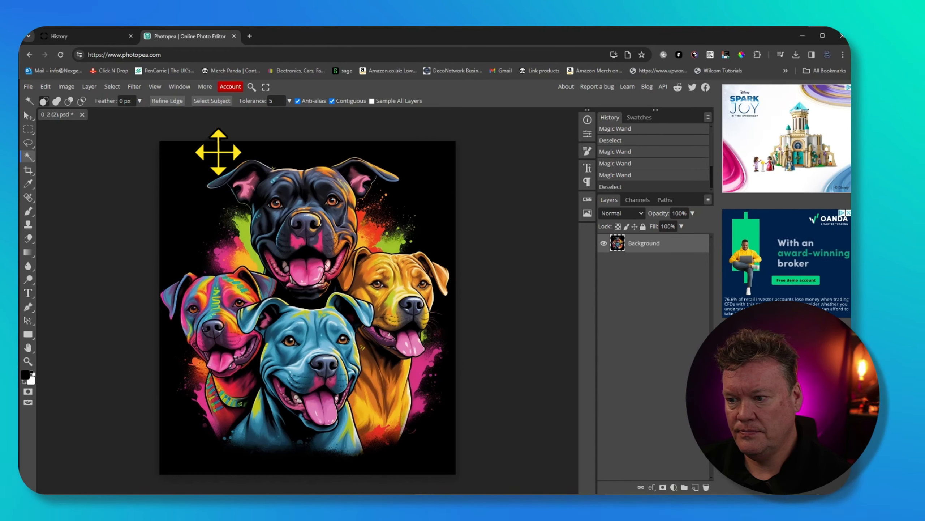
{"action": "left_click", "coordinate": [204, 161]}
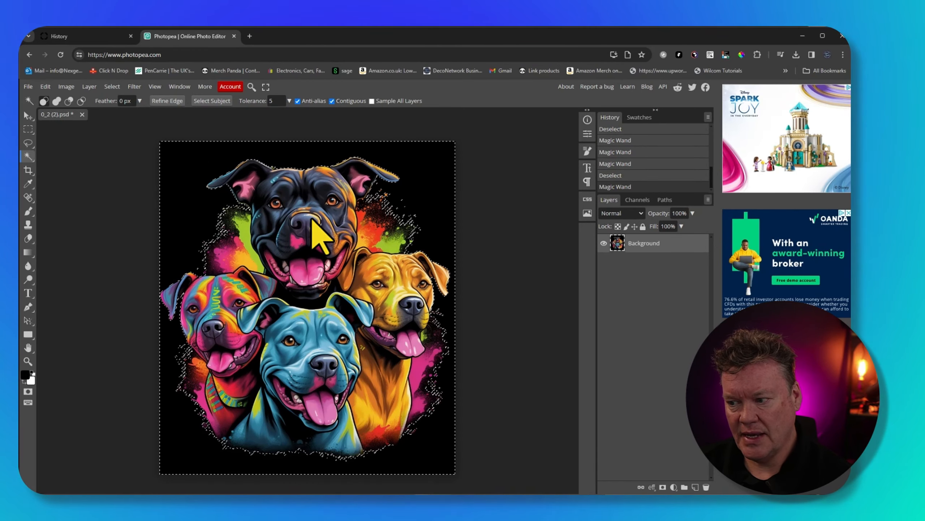
{"action": "key", "text": "Delete"}
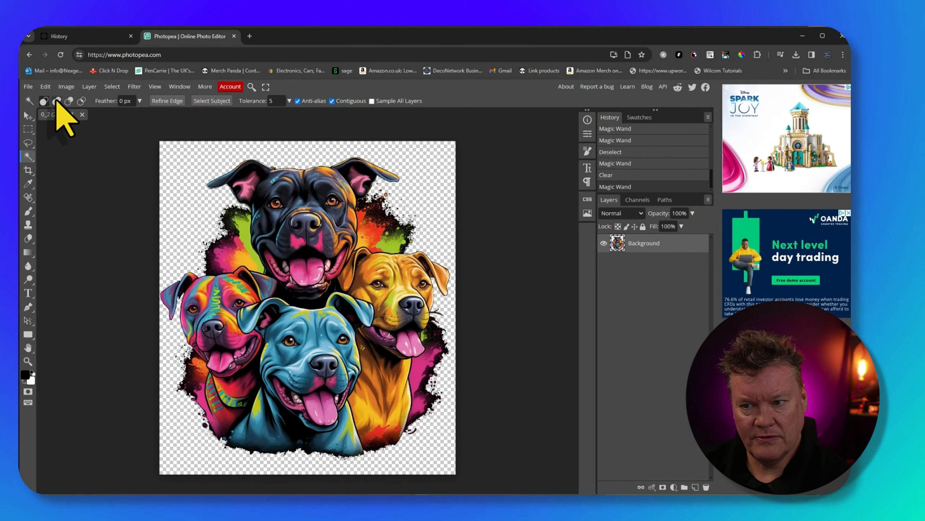
Set up a PNG export named dogs with a width of 3000 px and the aspect ratio kept
{"action": "left_click", "coordinate": [28, 87]}
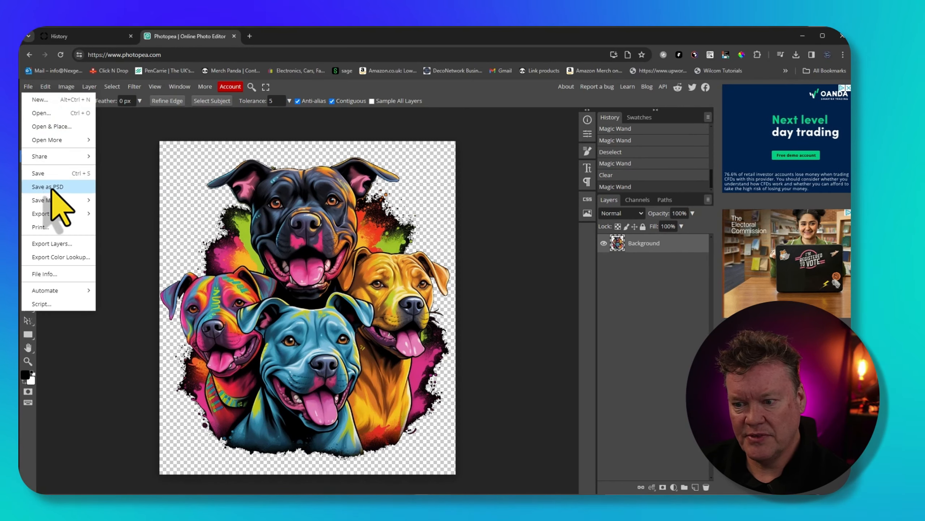
{"action": "mouse_move", "coordinate": [56, 213]}
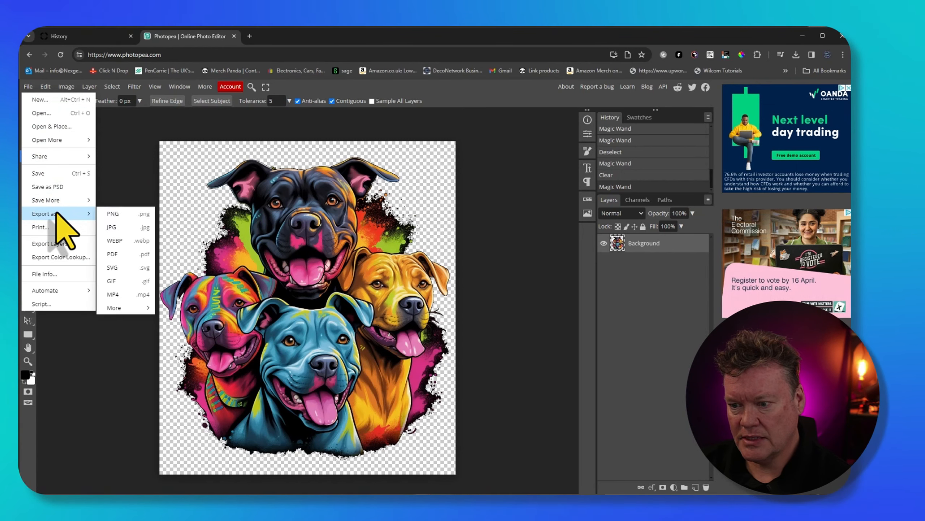
{"action": "left_click", "coordinate": [112, 213]}
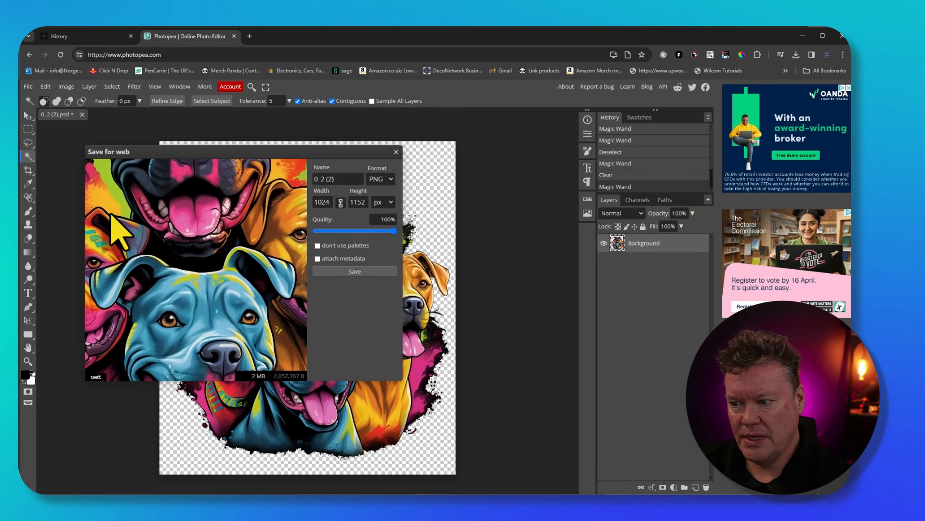
{"action": "left_click_drag", "start_coordinate": [339, 179], "coordinate": [283, 178]}
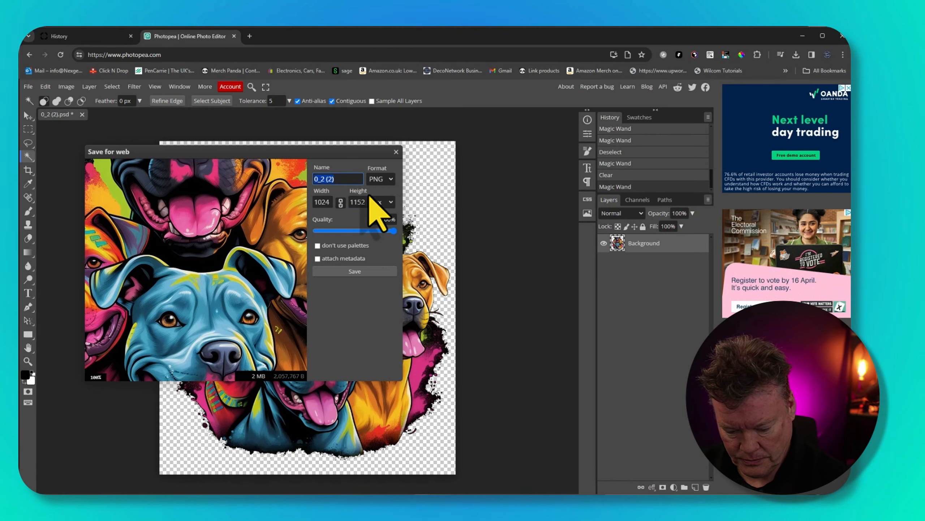
{"action": "type", "text": "dogs"}
{"action": "left_click", "coordinate": [325, 202]}
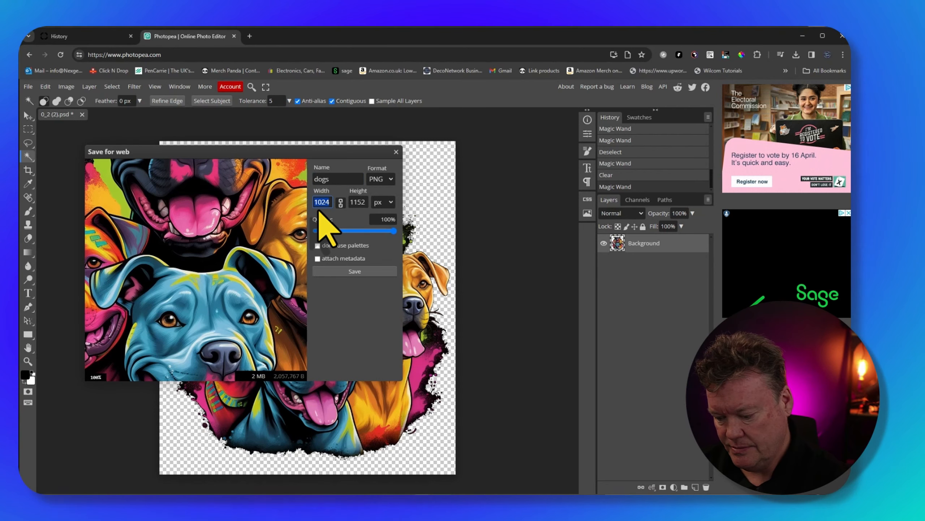
{"action": "type", "text": "3000"}
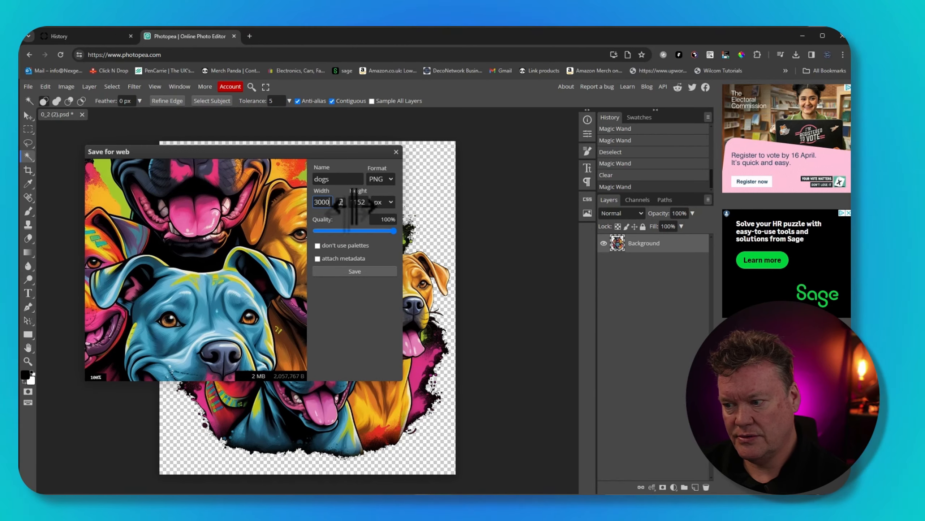
{"action": "left_click", "coordinate": [341, 211]}
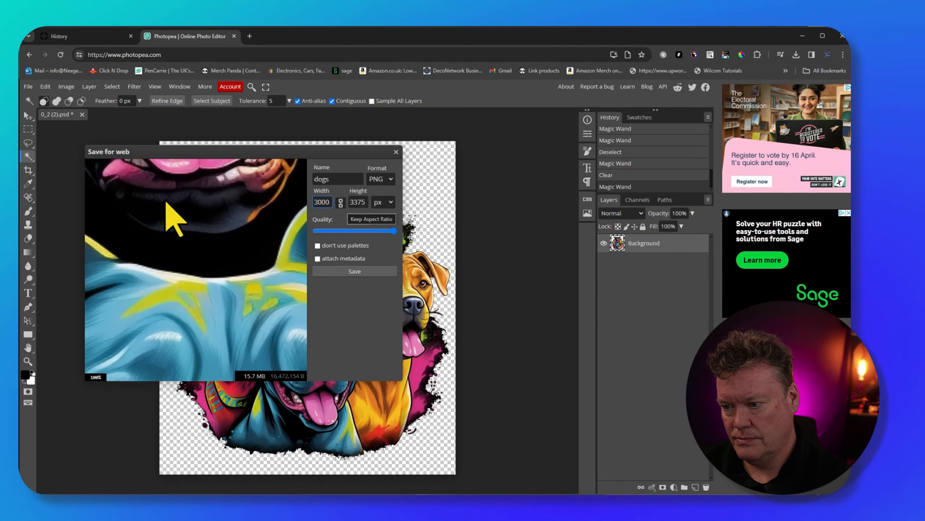
Save the exported PNG as "dogs photopea.png" in the tutorial graphics folder
{"action": "left_click", "coordinate": [346, 270]}
{"action": "left_click_drag", "start_coordinate": [98, 361], "coordinate": [93, 361]}
{"action": "type", "text": "photopea.png"}
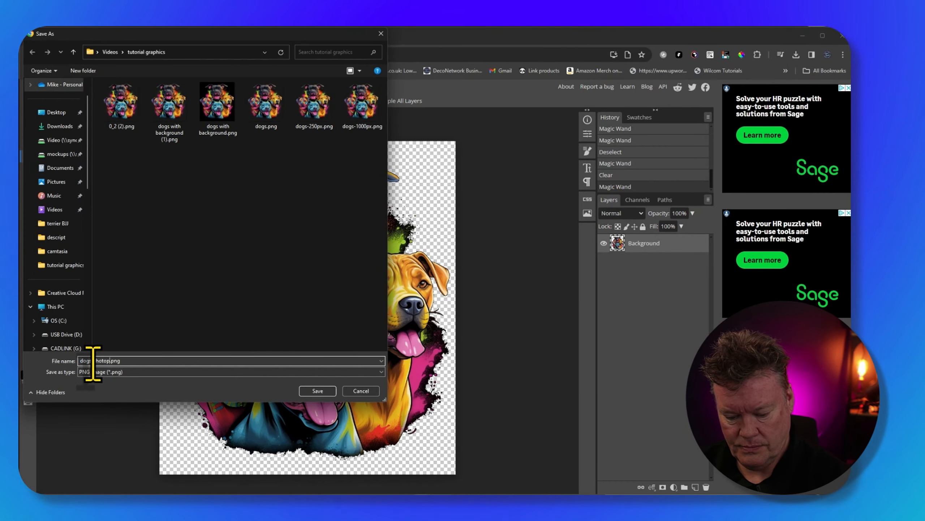
{"action": "left_click", "coordinate": [320, 391]}
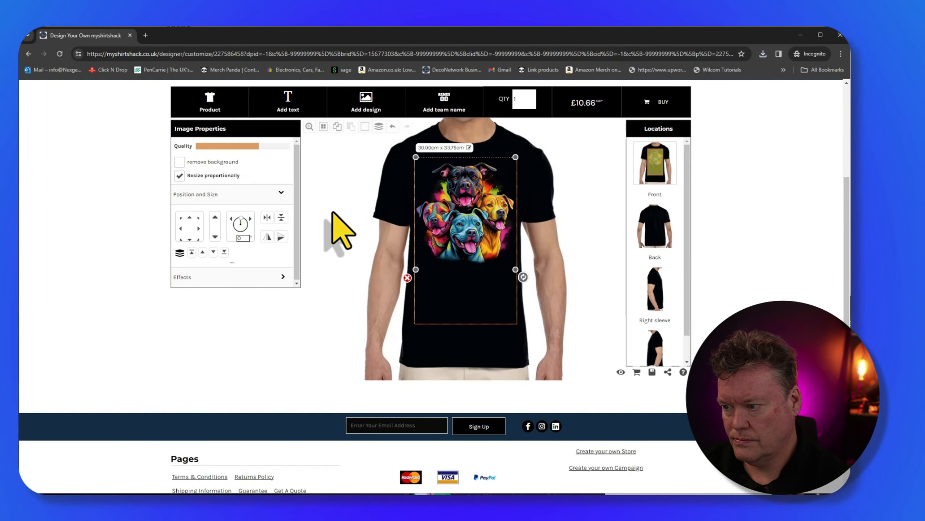
Switch to the myshirtshack designer and delete the existing dog image from the black T-shirt
{"action": "left_click", "coordinate": [332, 213]}
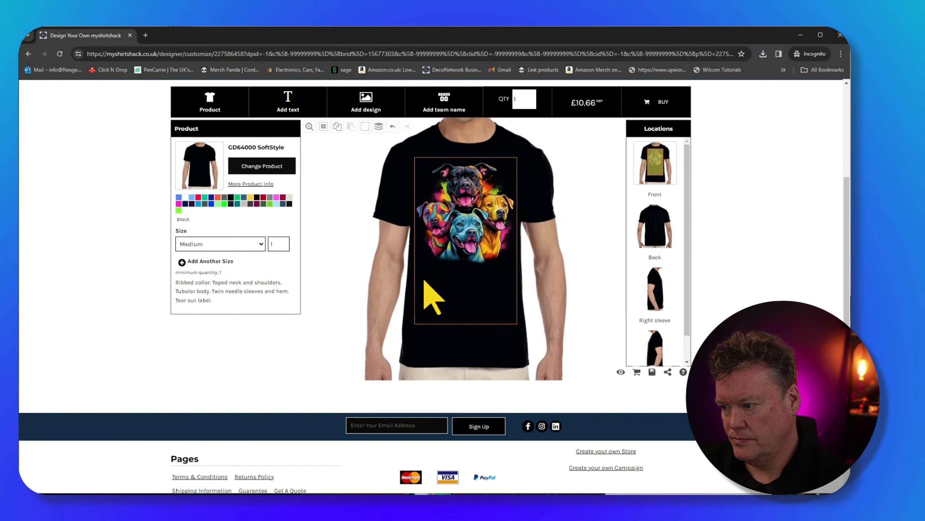
{"action": "left_click", "coordinate": [442, 239]}
{"action": "left_click", "coordinate": [407, 278]}
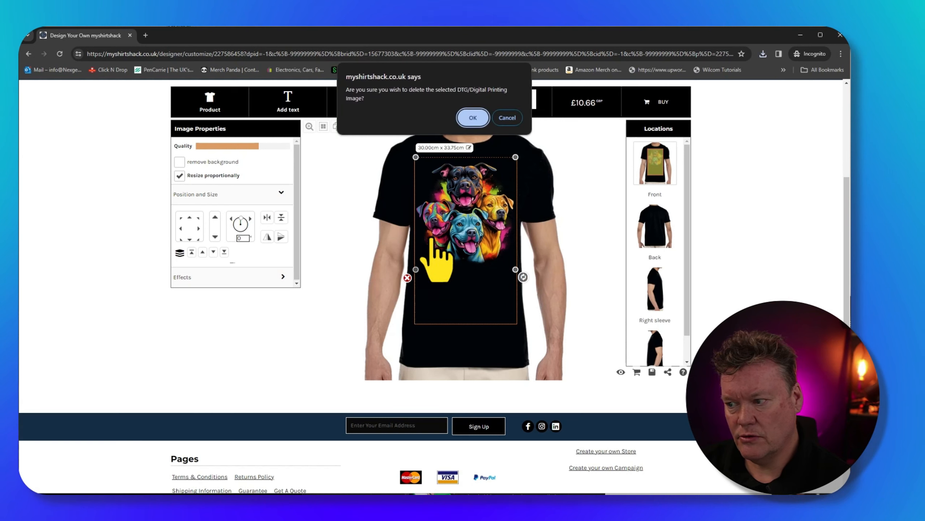
{"action": "left_click", "coordinate": [473, 118]}
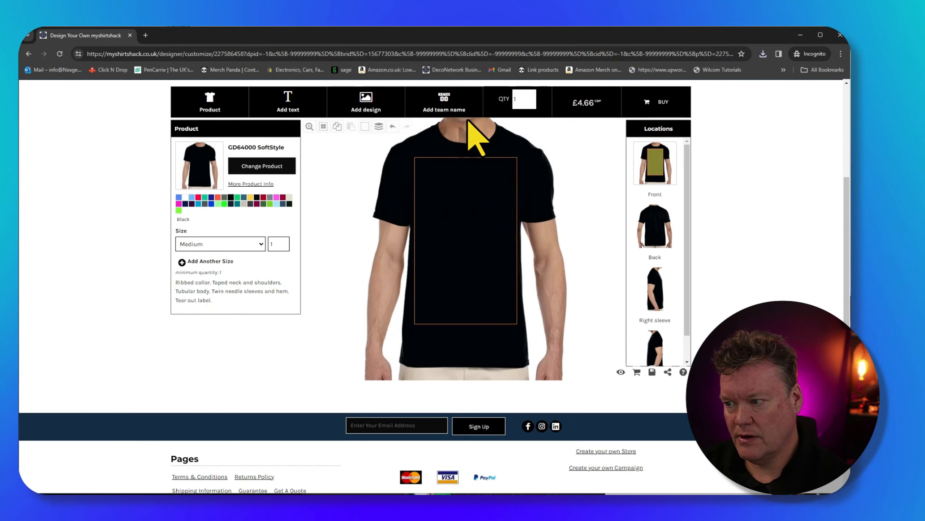
Upload "dogs photopea.png" as the new shirt design and accept the declaration of rights to print it
{"action": "left_click", "coordinate": [366, 103]}
{"action": "left_click", "coordinate": [381, 260]}
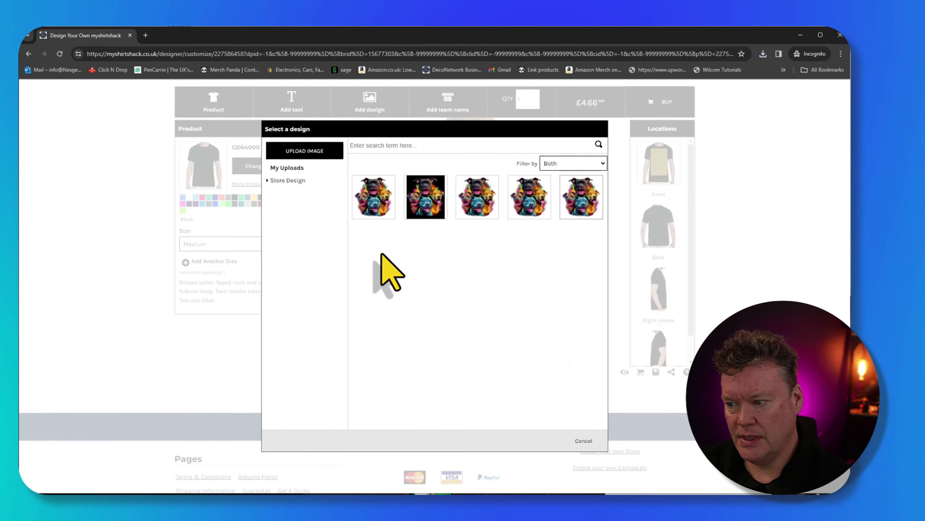
{"action": "left_click", "coordinate": [306, 155]}
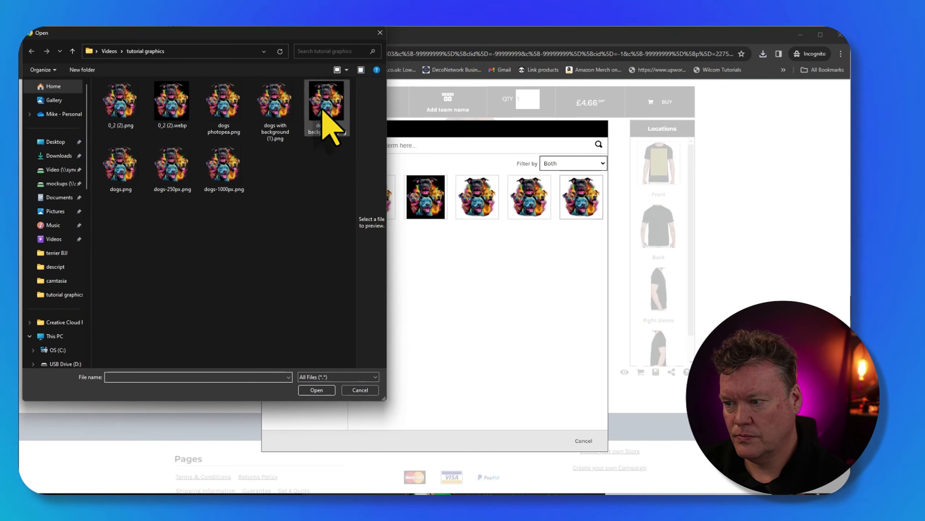
{"action": "left_click", "coordinate": [229, 106]}
{"action": "double_click", "coordinate": [228, 107]}
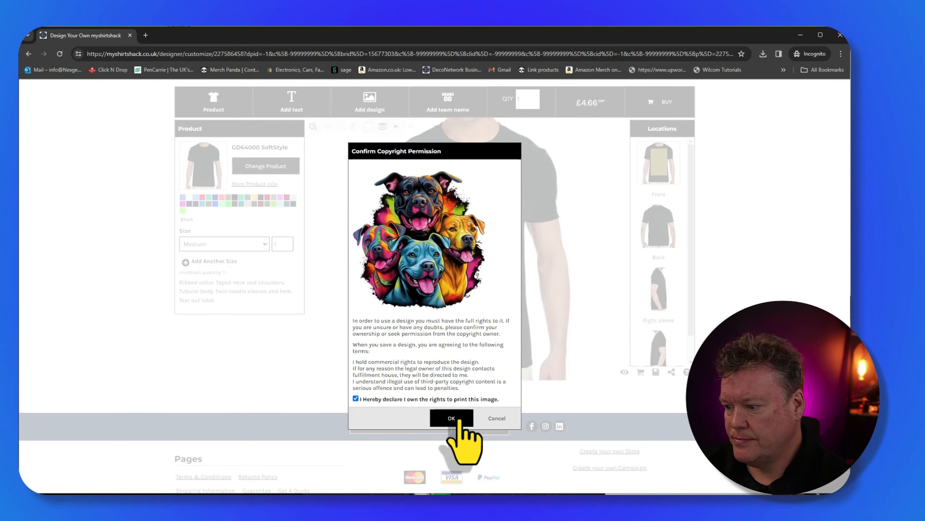
{"action": "left_click", "coordinate": [451, 418]}
Shrink the uploaded dog design to about 28 x 31.6 cm and place it on the upper chest of the shirt
{"action": "left_click_drag", "start_coordinate": [517, 272], "coordinate": [508, 261]}
{"action": "left_click", "coordinate": [477, 231]}
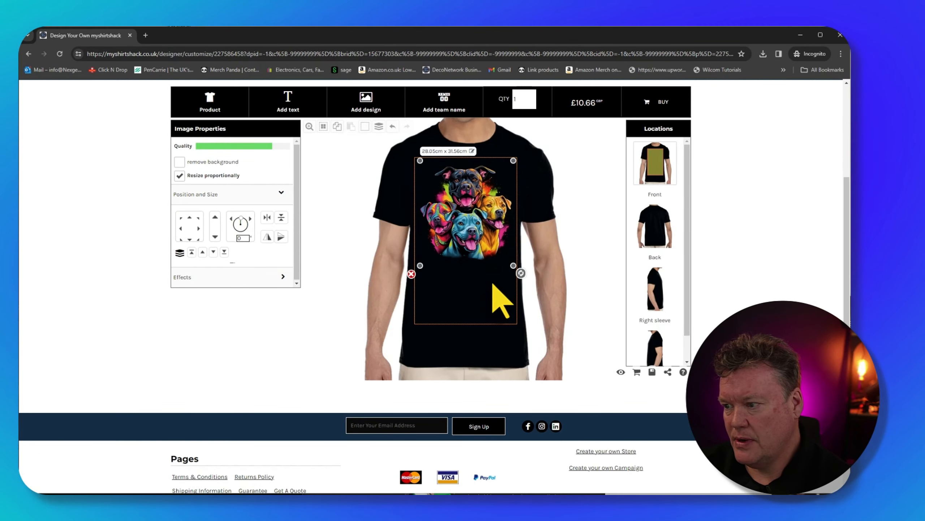
{"action": "left_click", "coordinate": [553, 291]}
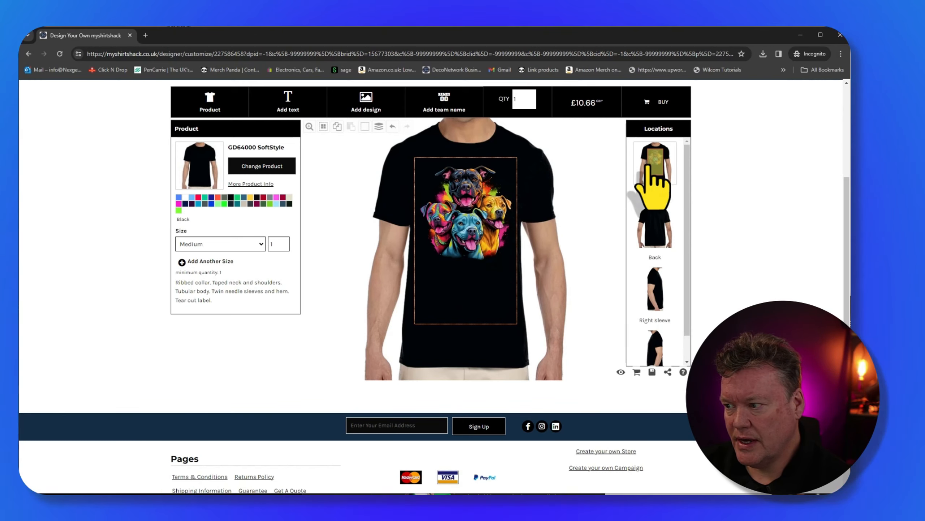
Add the finished black medium T-shirt to the shopping cart
{"action": "left_click", "coordinate": [660, 106]}
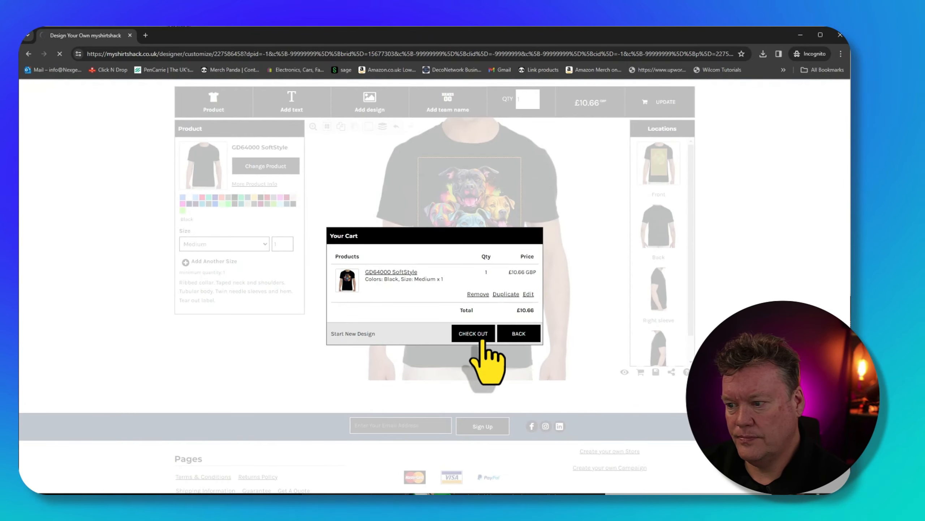